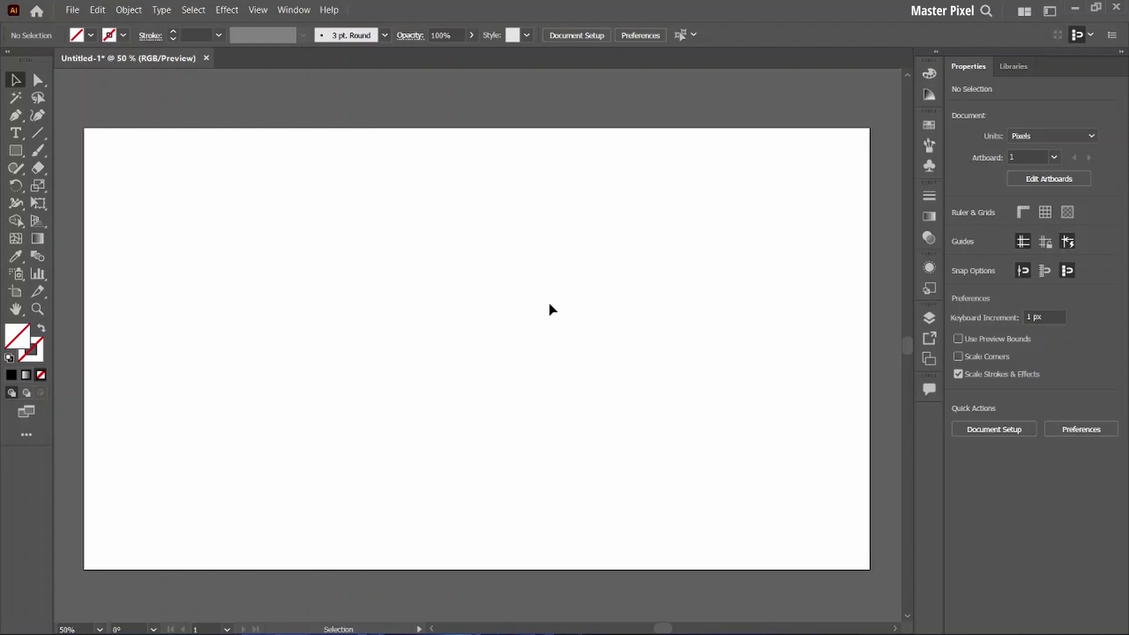
- Draw a 743 px circle with the Ellipse tool, with a black stroke and no fill
{"action": "right_click", "coordinate": [16, 151]}
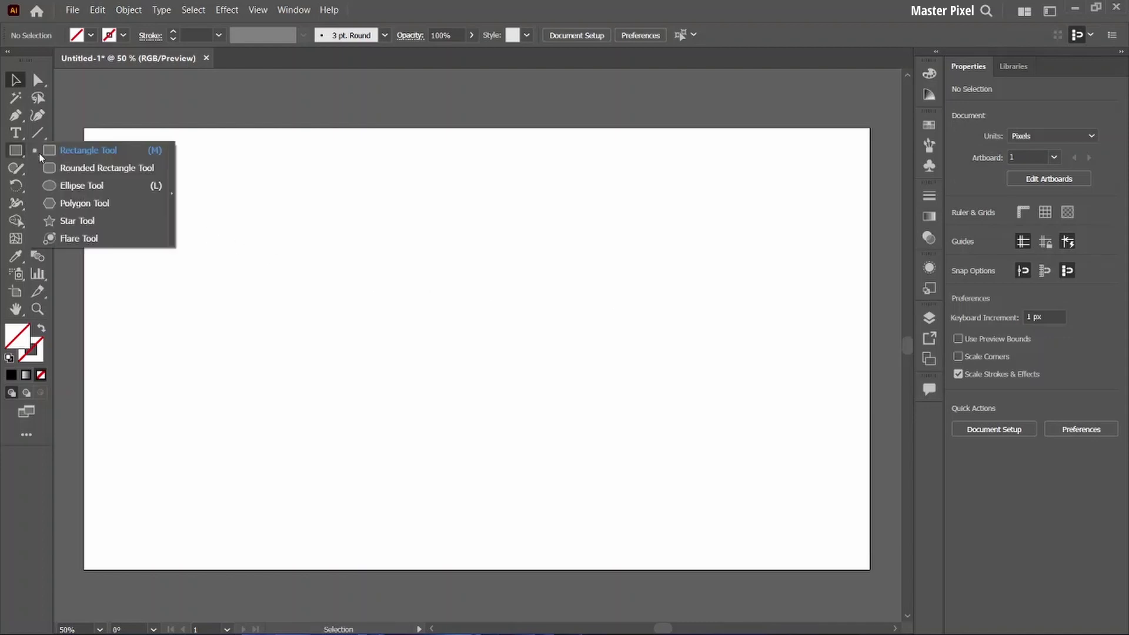
{"action": "left_click", "coordinate": [66, 185]}
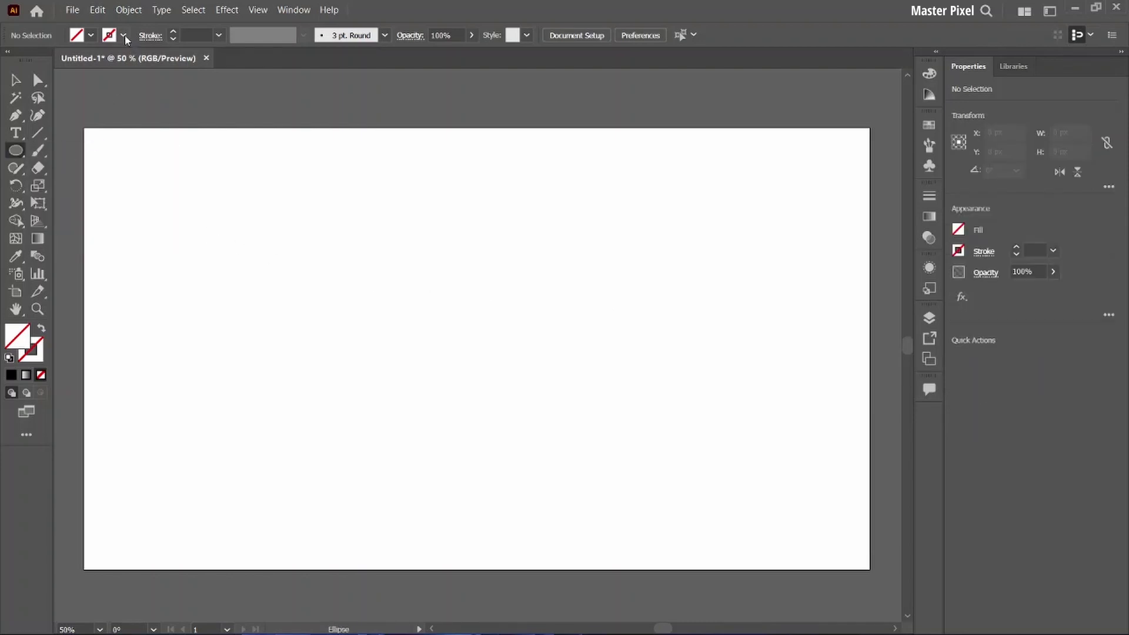
{"action": "left_click", "coordinate": [124, 36]}
{"action": "left_click", "coordinate": [41, 60]}
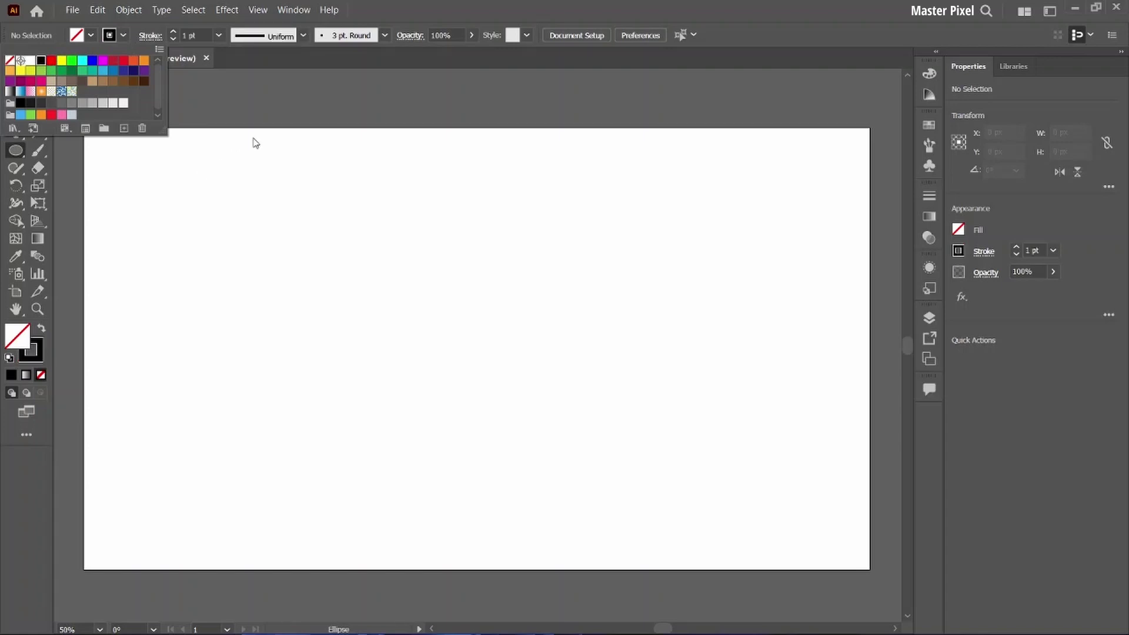
{"action": "left_click", "coordinate": [299, 141]}
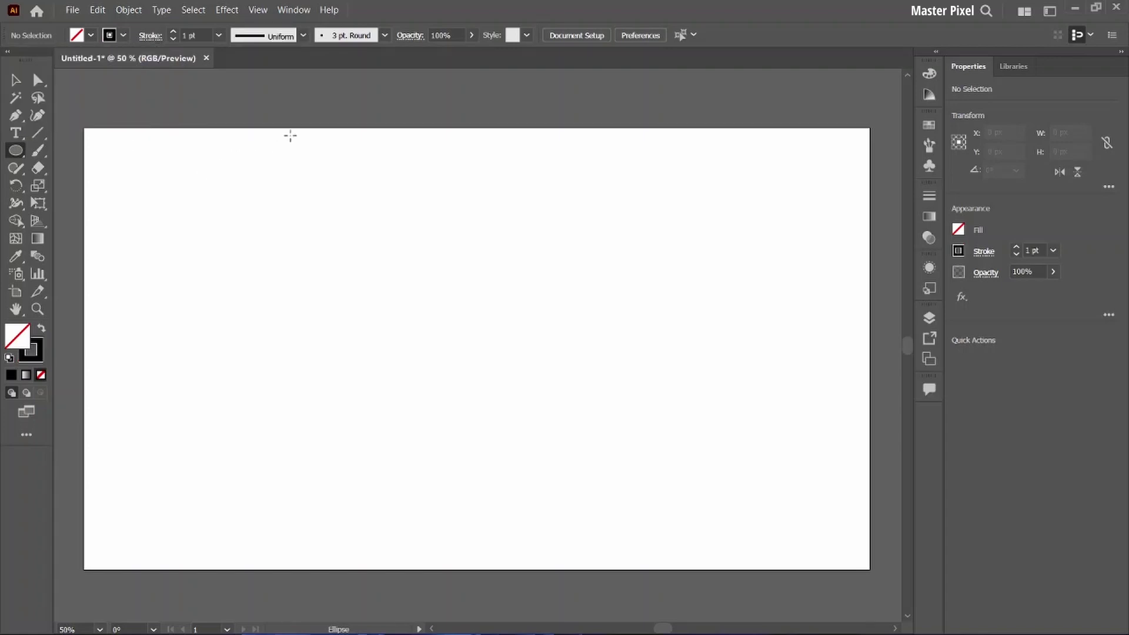
{"action": "left_click_drag", "start_coordinate": [289, 136], "coordinate": [633, 509]}
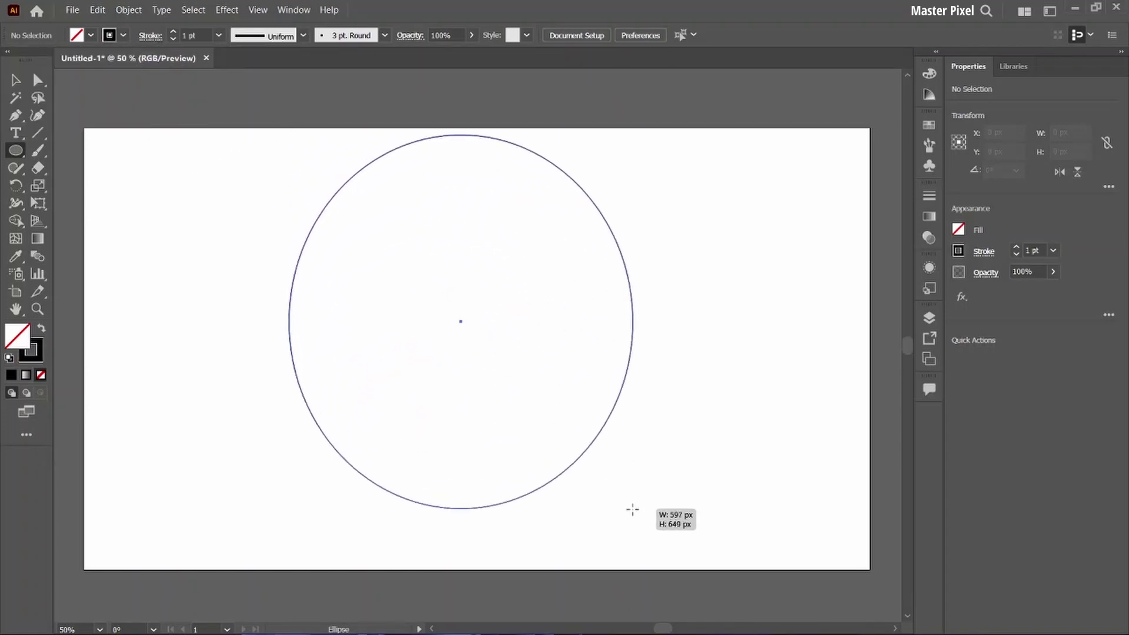
{"action": "left_click_drag", "start_coordinate": [632, 510], "coordinate": [657, 562]}
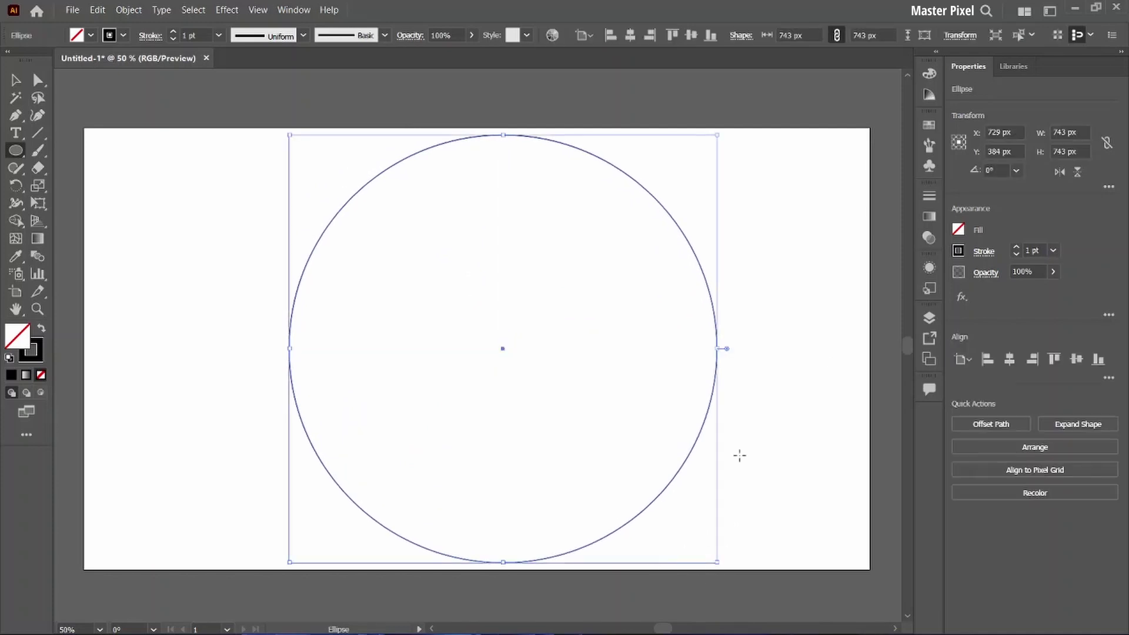
- Set the circle's stroke weight to 33 pt with Round Cap and Round Join
{"action": "left_click", "coordinate": [929, 195]}
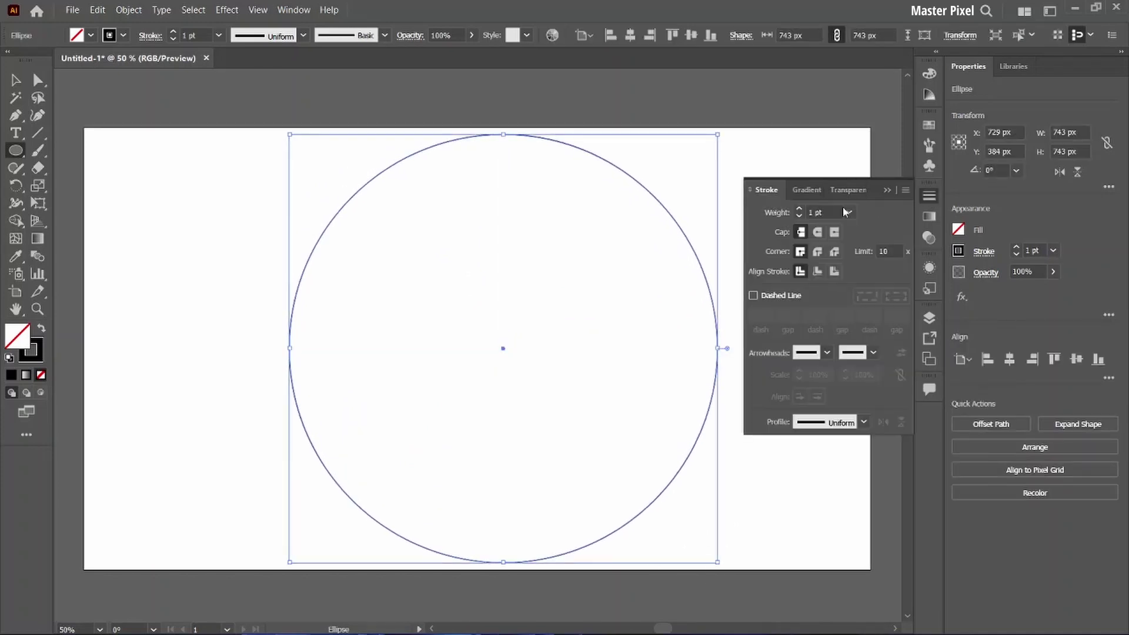
{"action": "left_click", "coordinate": [799, 209]}
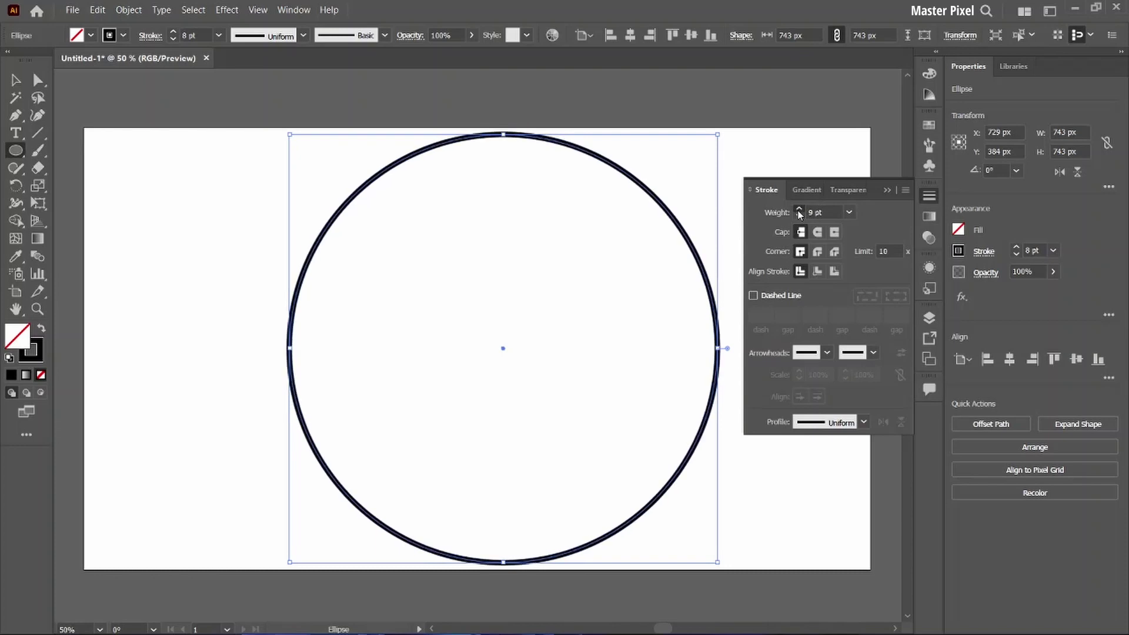
{"action": "left_click", "coordinate": [800, 209]}
{"action": "left_click", "coordinate": [799, 210]}
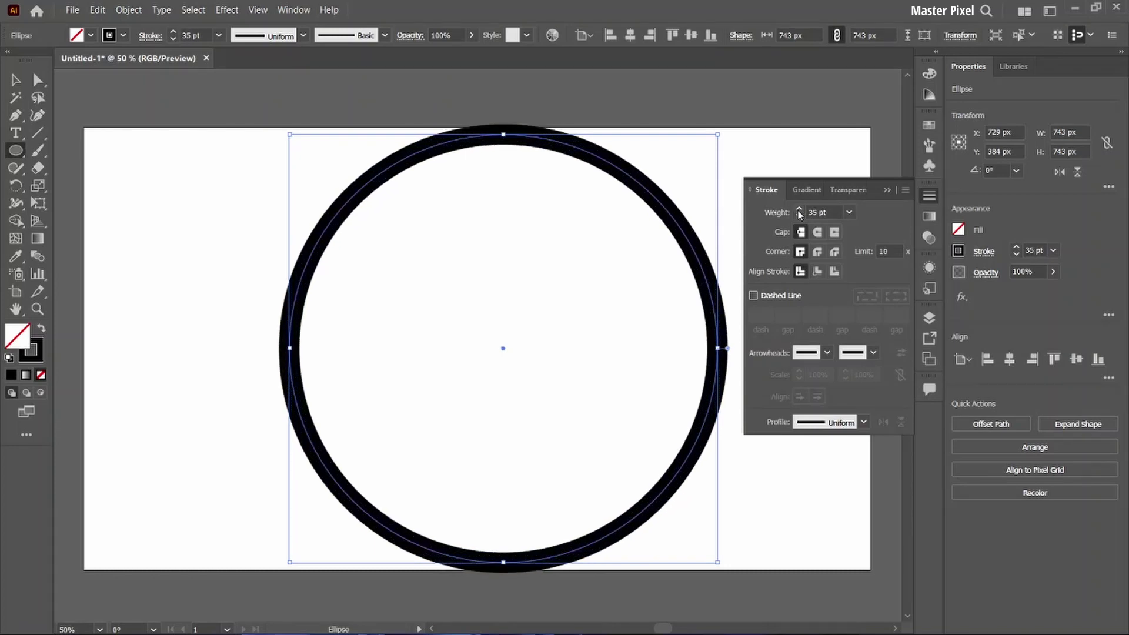
{"action": "left_click", "coordinate": [798, 218]}
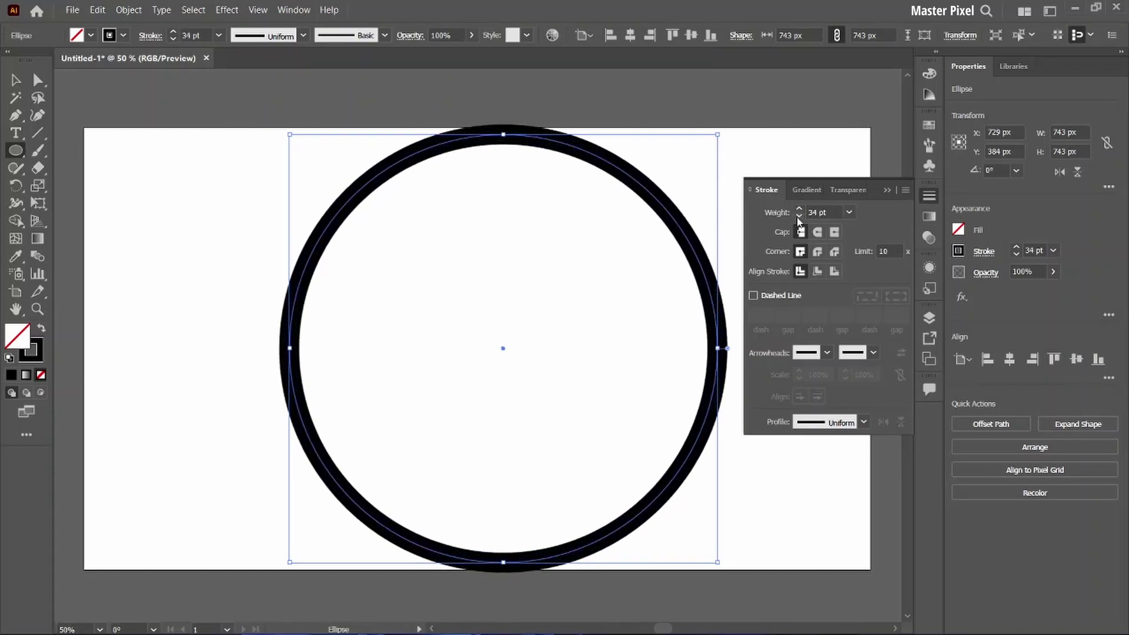
{"action": "left_click", "coordinate": [817, 232]}
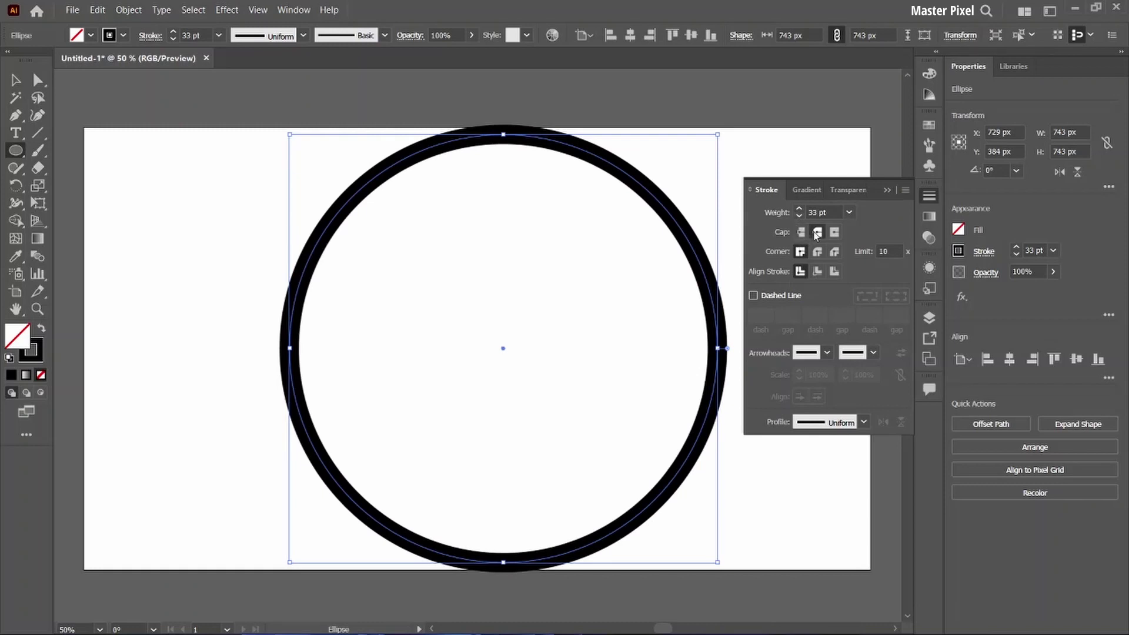
{"action": "left_click", "coordinate": [818, 251]}
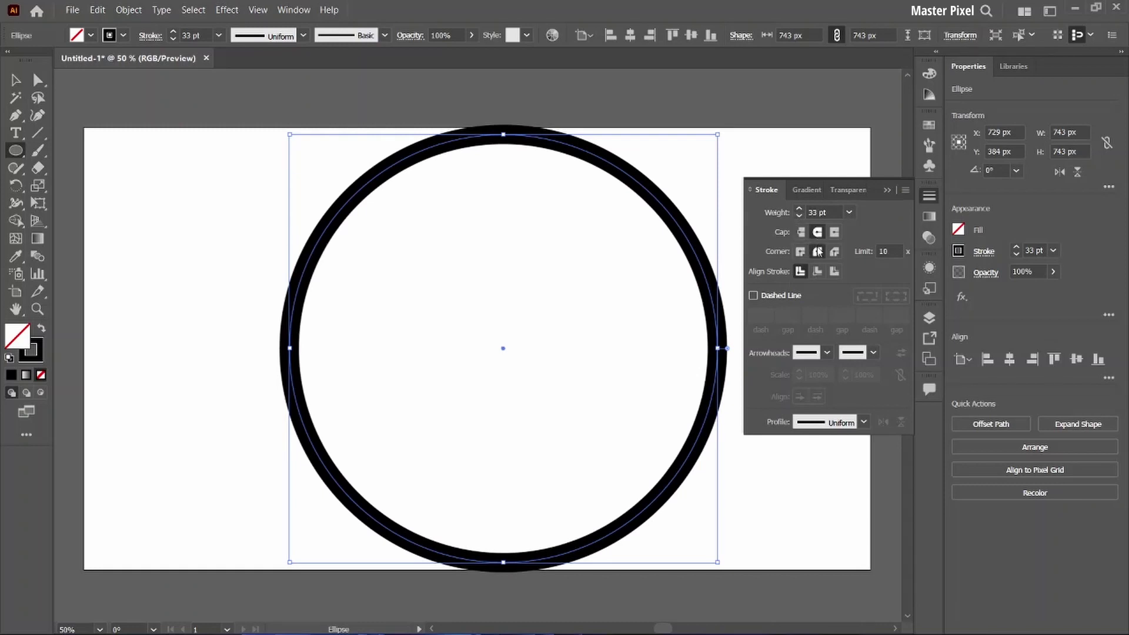
- Make the stroke a dashed line with 0 pt dash and about 37 pt gap
{"action": "left_click", "coordinate": [753, 296]}
{"action": "left_click", "coordinate": [787, 316]}
{"action": "type", "text": "1"}
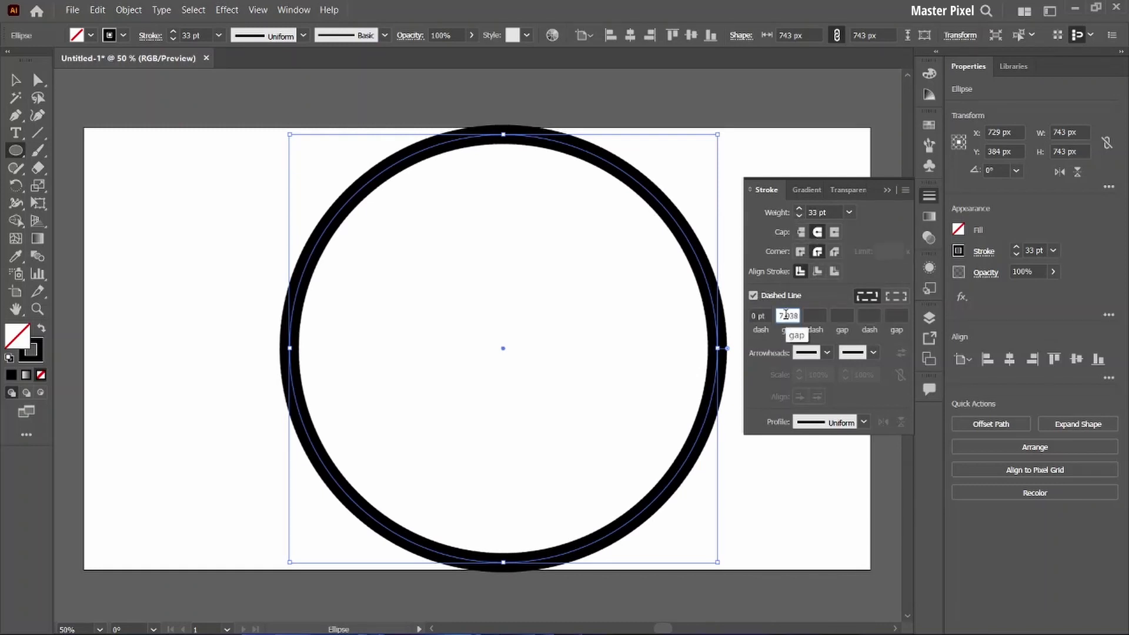
{"action": "key", "text": "Return"}
{"action": "key", "text": "Up"}
{"action": "key", "text": "Up"}
{"action": "key", "text": "Up"}
{"action": "key", "text": "Up"}
{"action": "key", "text": "Up"}
{"action": "key", "text": "Up"}
{"action": "key", "text": "Up"}
{"action": "key", "text": "Up"}
{"action": "key", "text": "Up"}
{"action": "key", "text": "Up"}
{"action": "key", "text": "Up"}
{"action": "key", "text": "Up"}
{"action": "key", "text": "Up"}
{"action": "key", "text": "Up"}
{"action": "key", "text": "Up"}
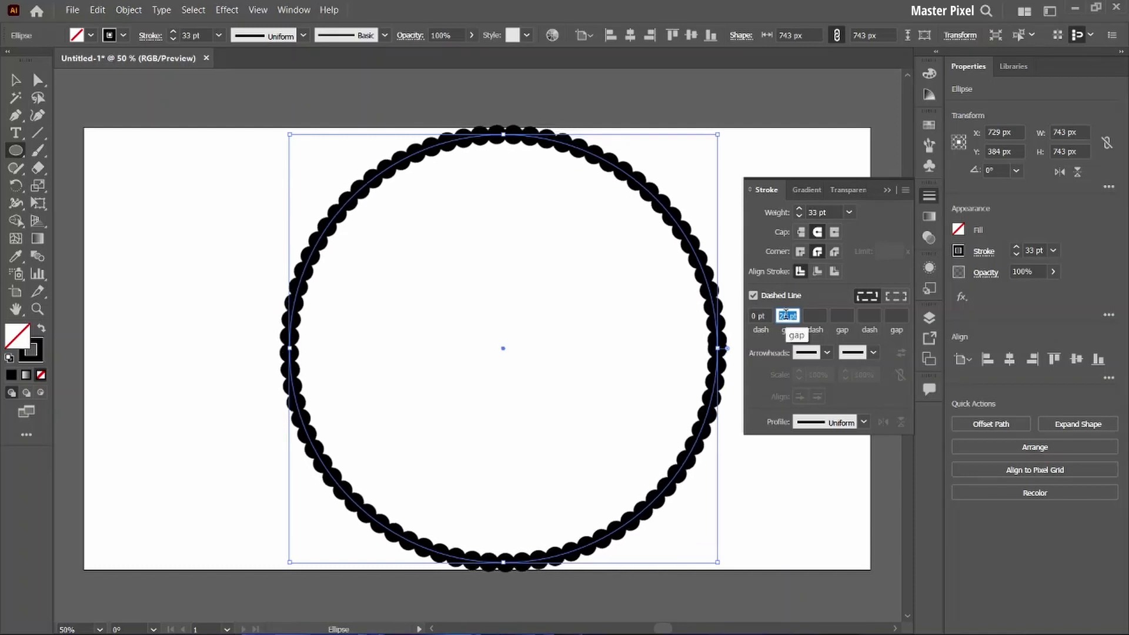
{"action": "key", "text": "Up"}
{"action": "key", "text": "Up"}
{"action": "key", "text": "Up"}
{"action": "key", "text": "Up"}
{"action": "key", "text": "Up"}
{"action": "key", "text": "Up"}
{"action": "key", "text": "Up"}
{"action": "key", "text": "Up"}
{"action": "key", "text": "Up"}
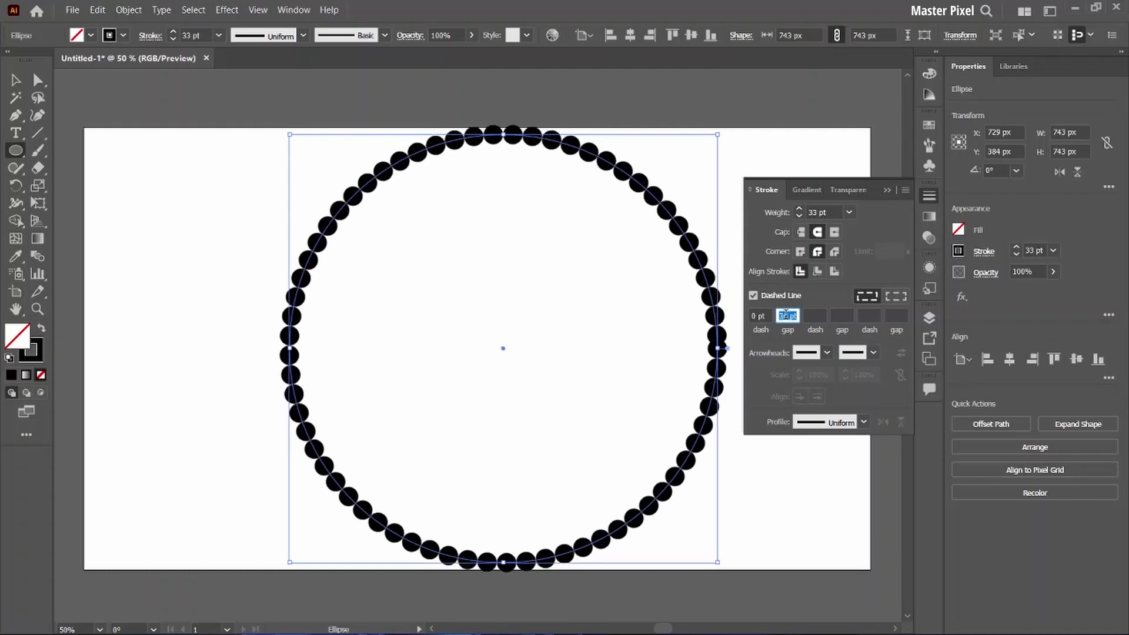
{"action": "key", "text": "Up"}
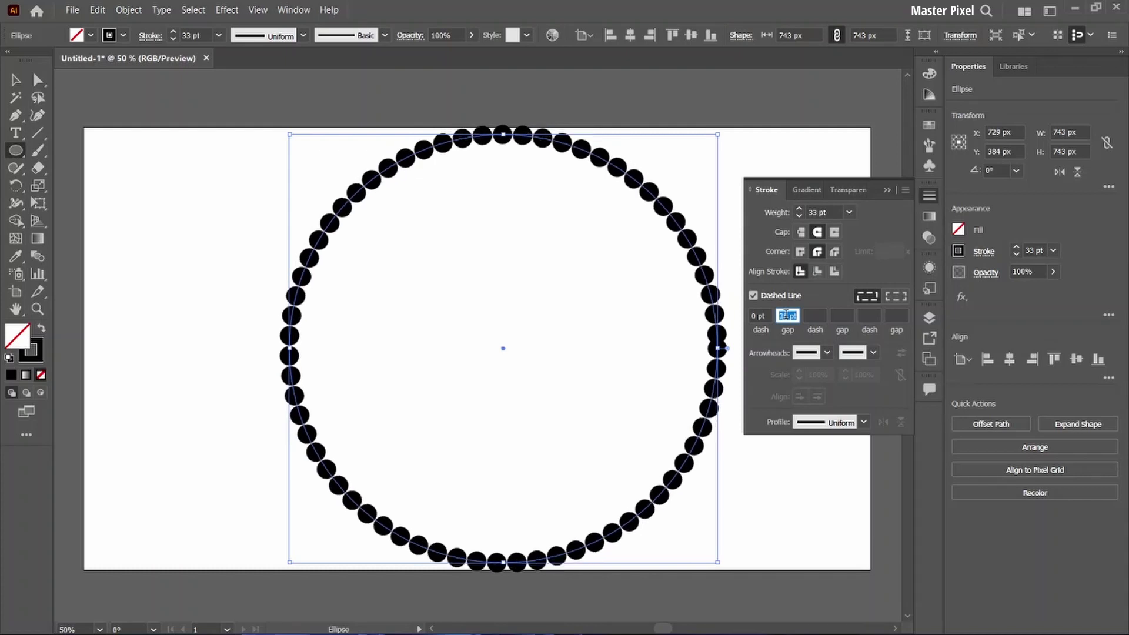
{"action": "key", "text": "Up"}
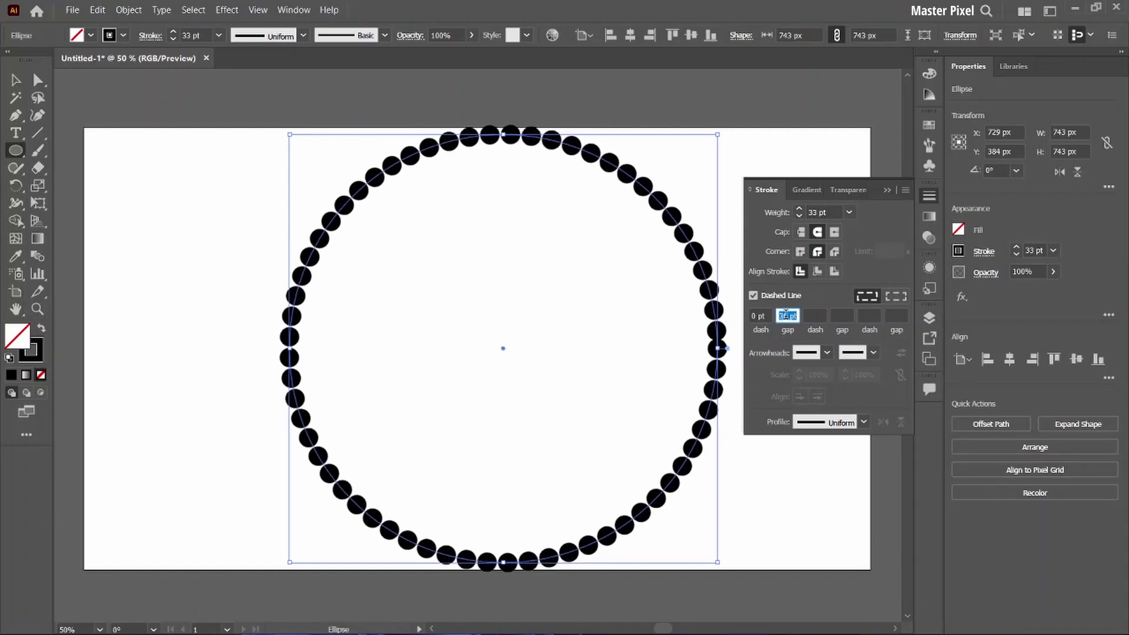
{"action": "key", "text": "Up"}
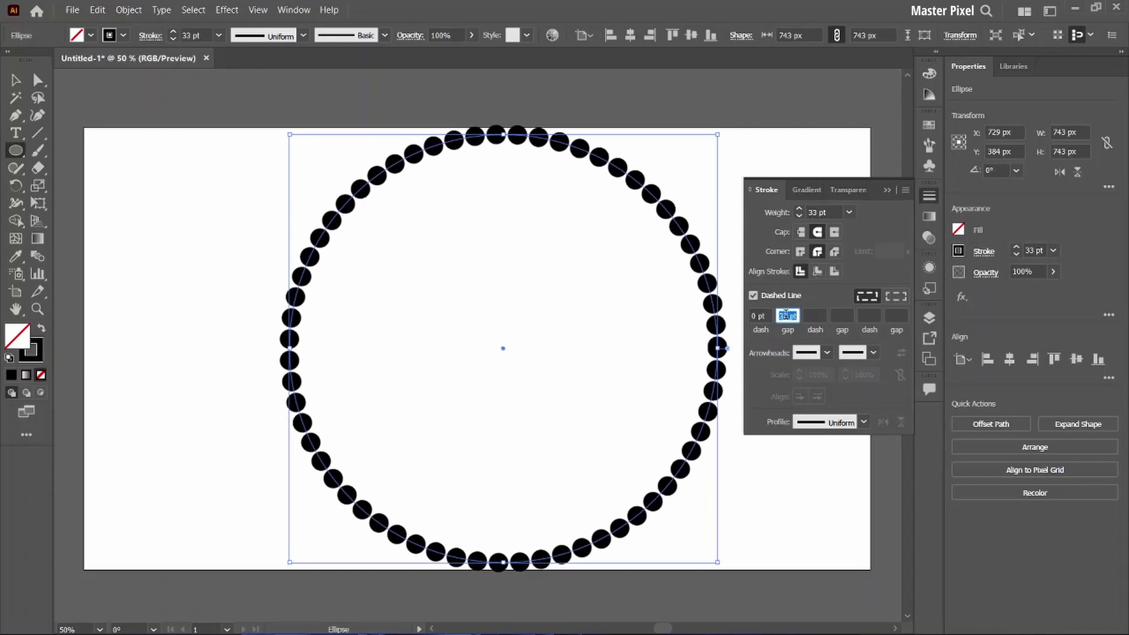
- Apply a tapering width profile to the dotted stroke
{"action": "left_click", "coordinate": [863, 423]}
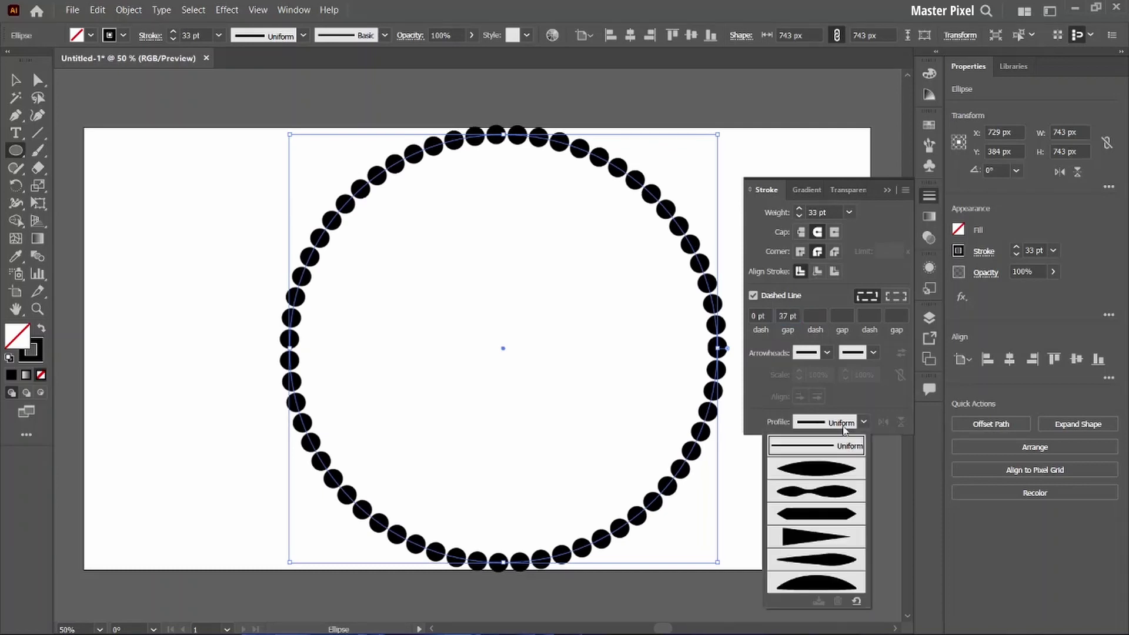
{"action": "left_click", "coordinate": [807, 467]}
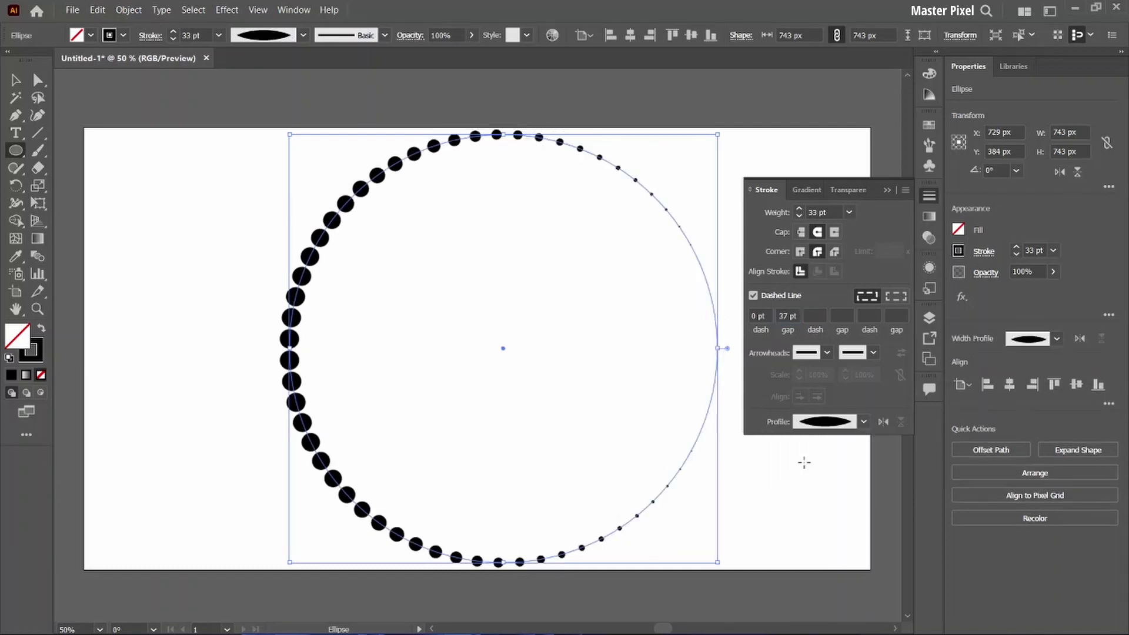
{"action": "left_click", "coordinate": [889, 190]}
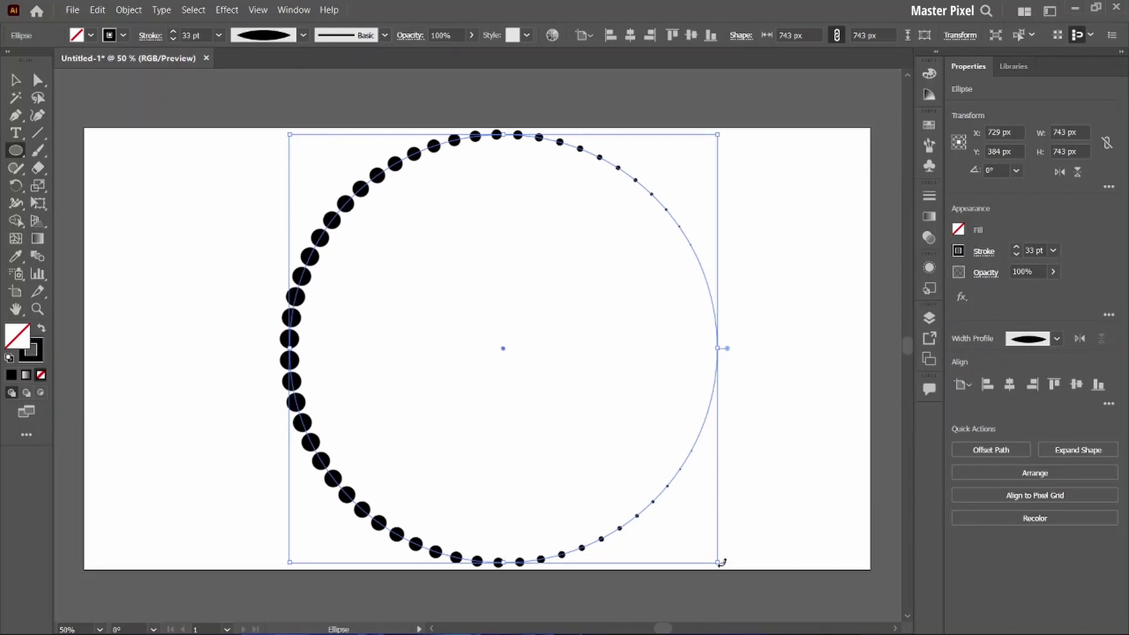
- Scale the dotted circle down around its centre to about 86 px
{"action": "left_click_drag", "start_coordinate": [718, 560], "coordinate": [556, 388]}
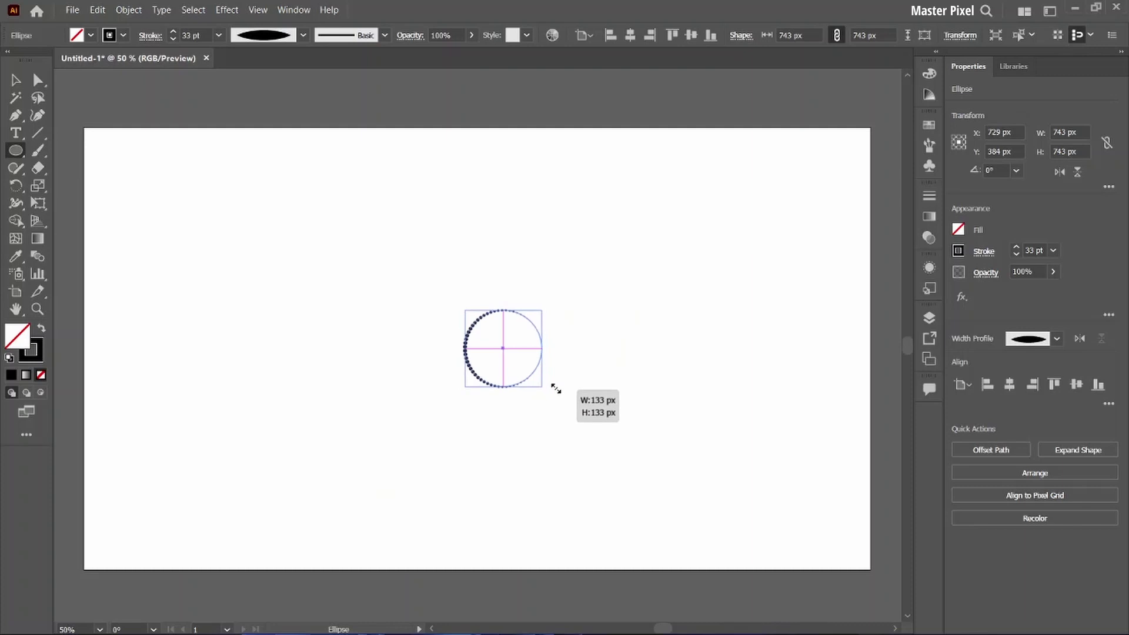
{"action": "left_click_drag", "start_coordinate": [556, 388], "coordinate": [553, 386]}
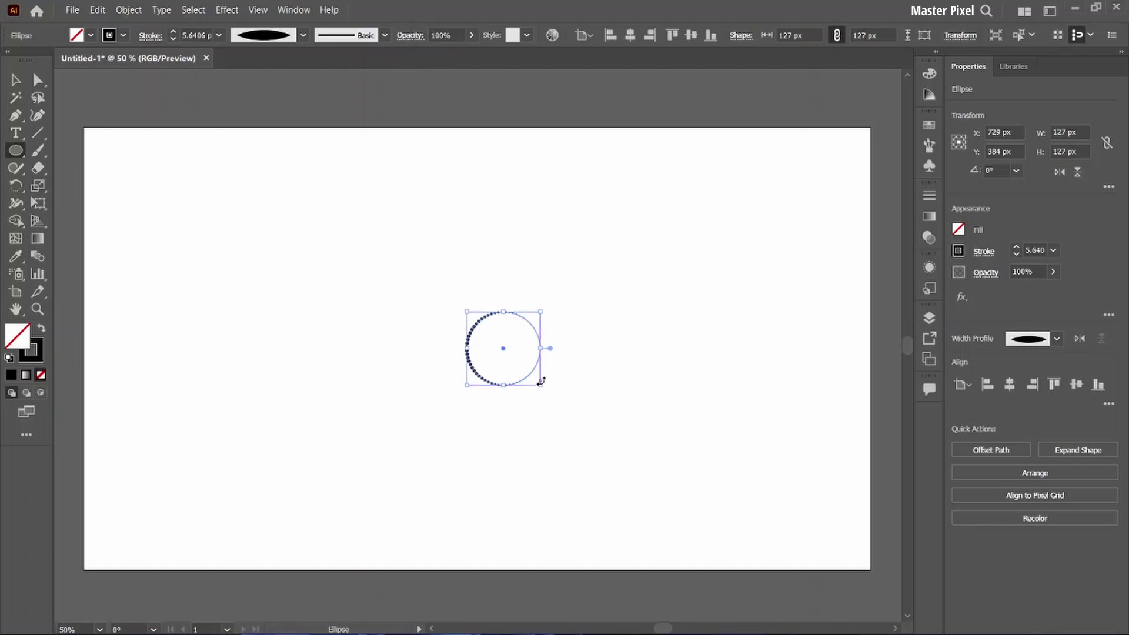
{"action": "left_click_drag", "start_coordinate": [541, 381], "coordinate": [516, 371]}
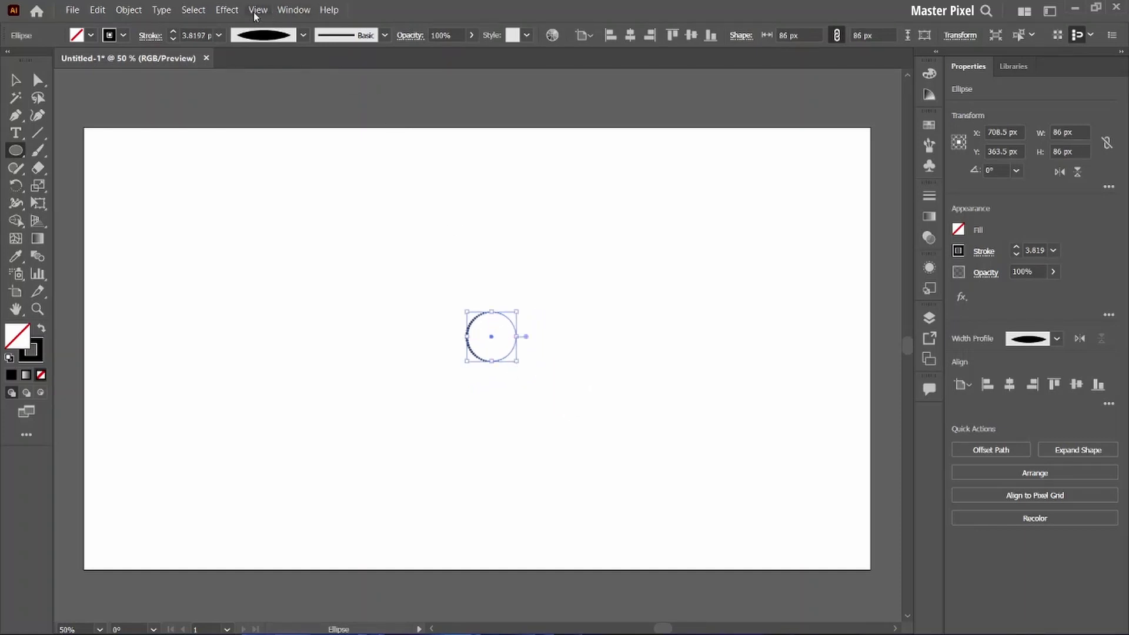
- Add a Transform effect to the circle with Preview on and 16 copies
{"action": "left_click", "coordinate": [232, 11]}
{"action": "mouse_move", "coordinate": [270, 140]}
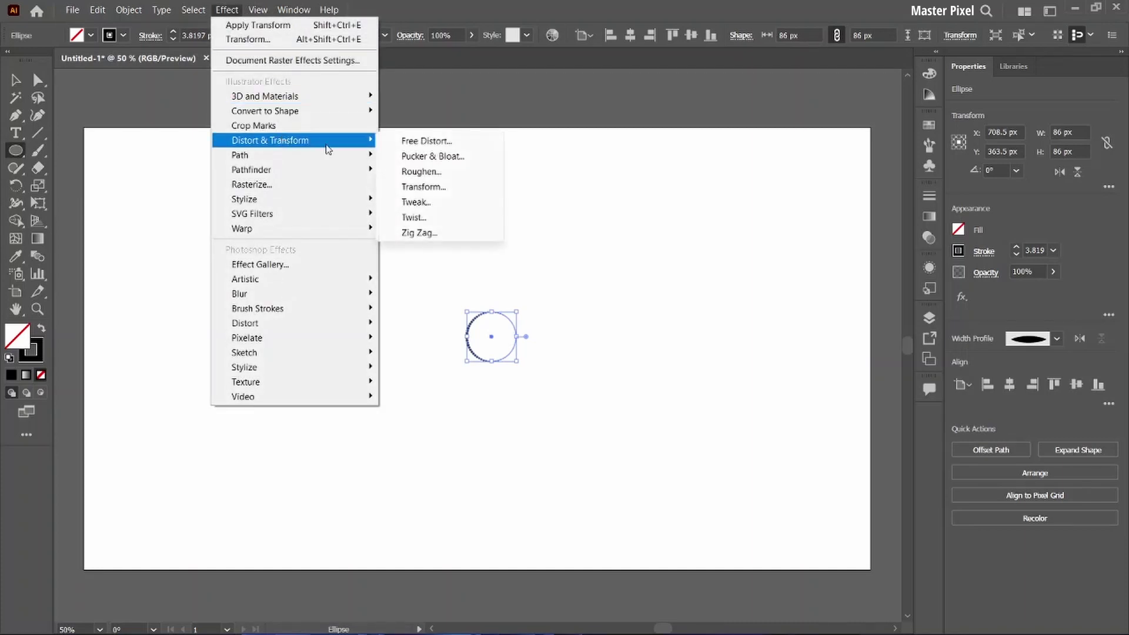
{"action": "left_click", "coordinate": [433, 186]}
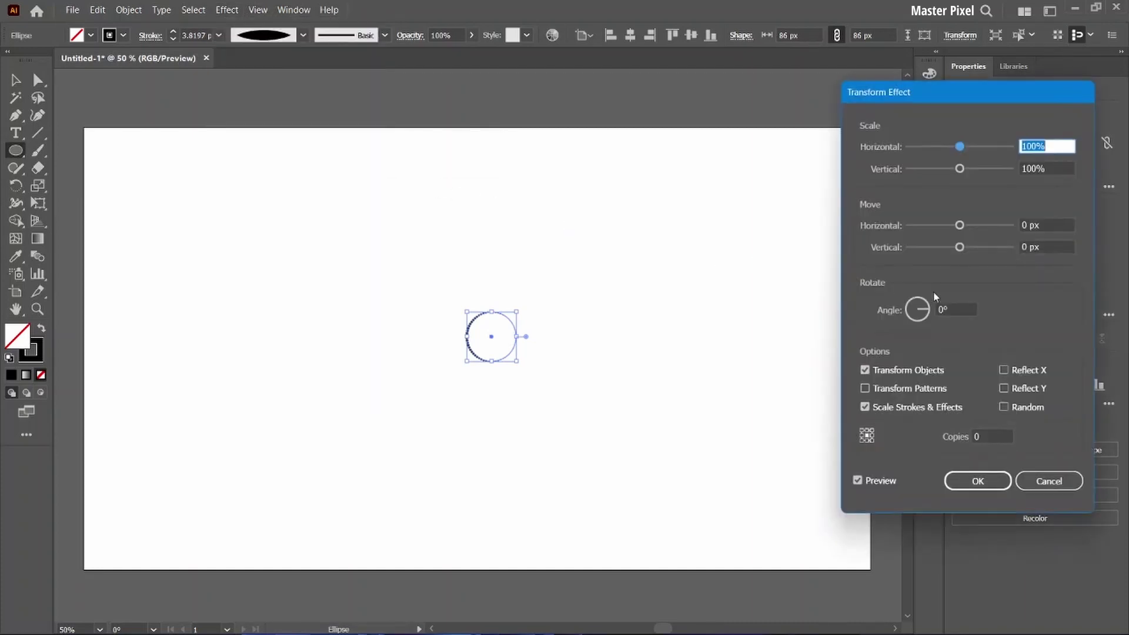
{"action": "left_click", "coordinate": [990, 432]}
{"action": "type", "text": "19"}
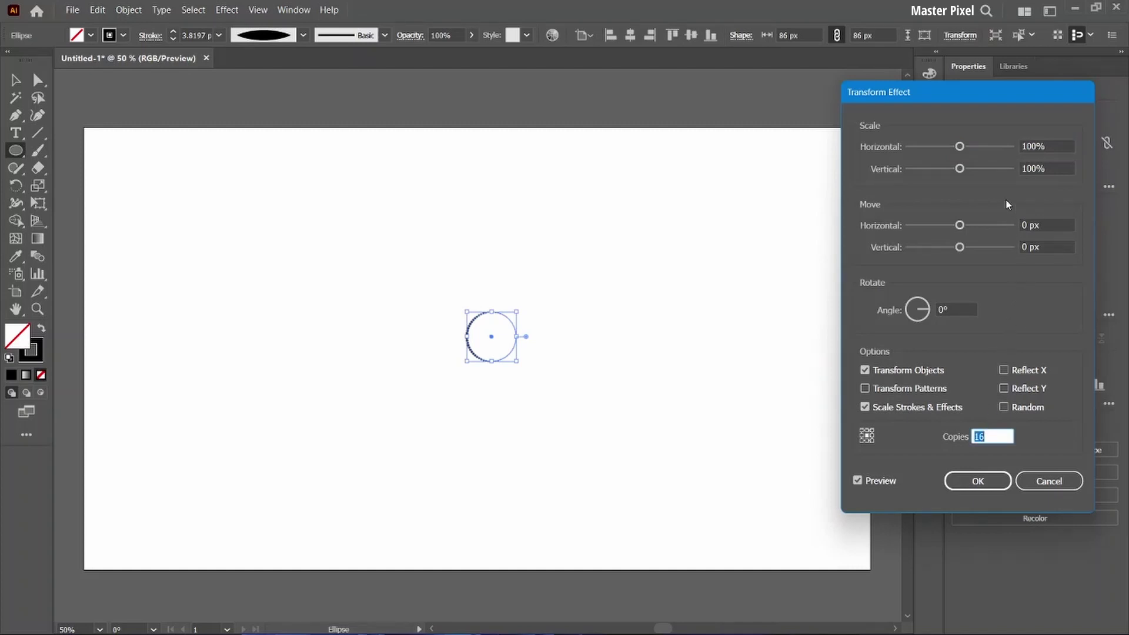
{"action": "left_click", "coordinate": [1039, 144]}
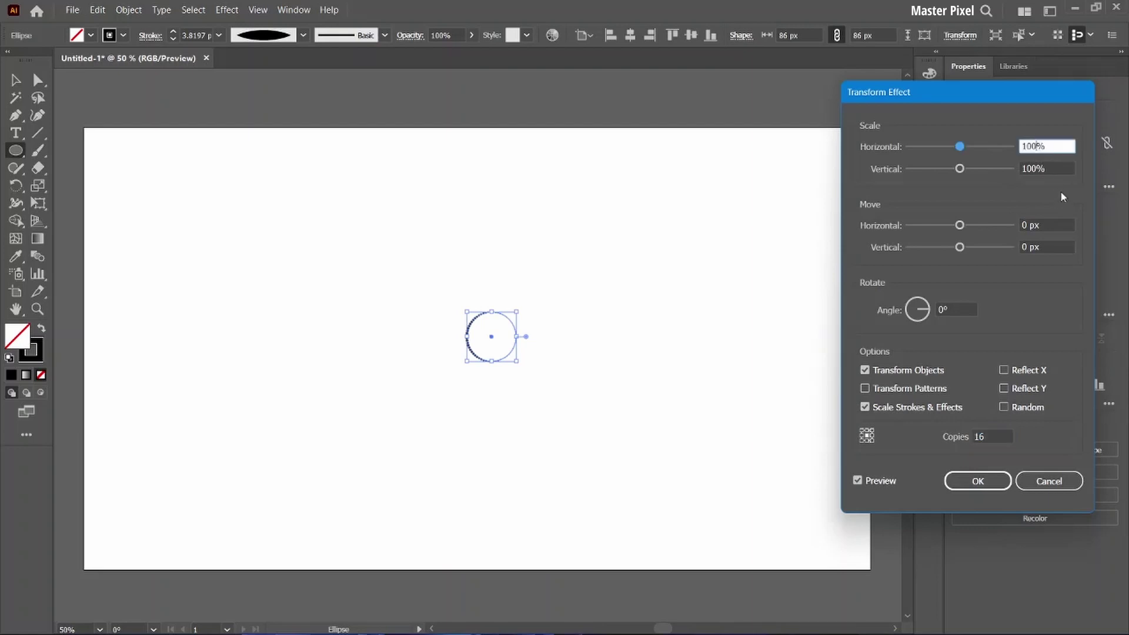
- Set the Transform effect's horizontal and vertical scale to 115%
{"action": "type", "text": "115"}
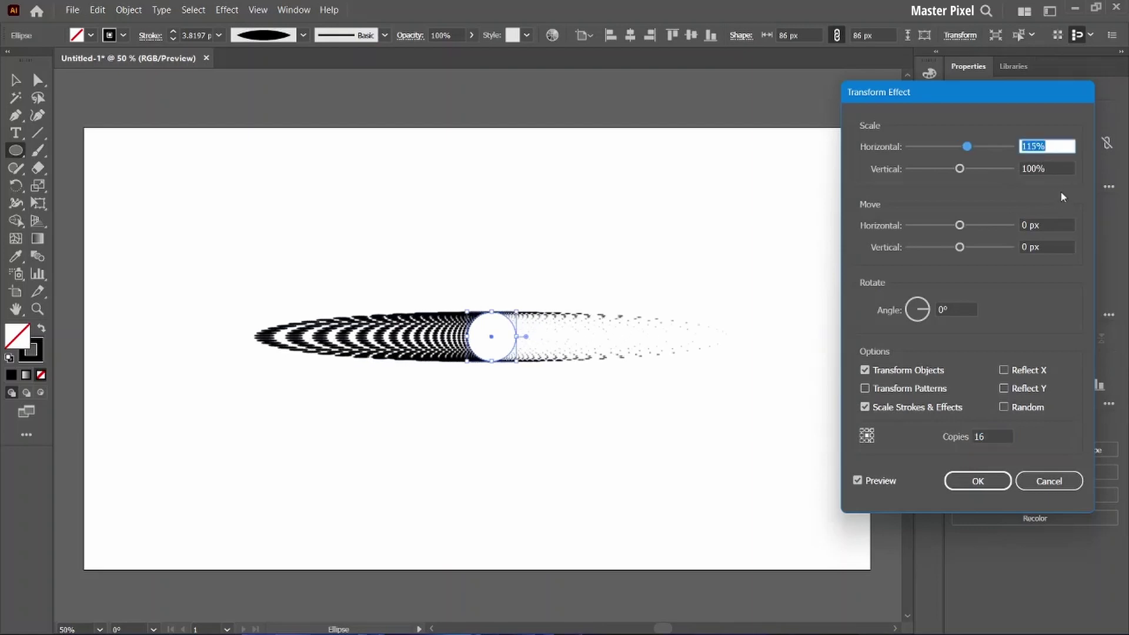
{"action": "key", "text": "Up"}
{"action": "key", "text": "Up"}
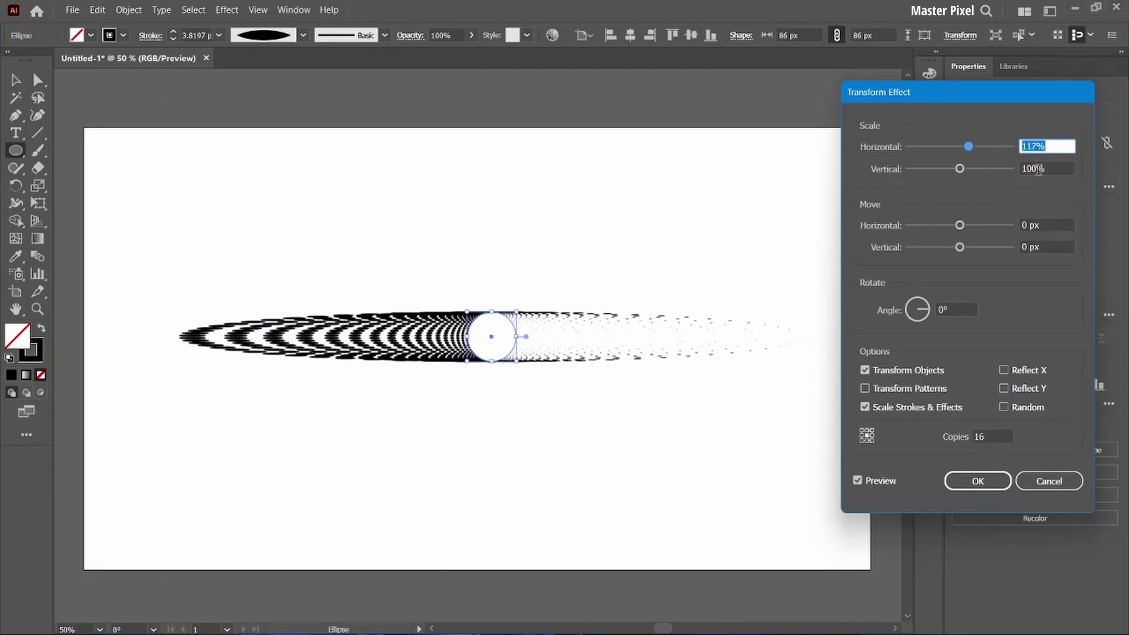
{"action": "left_click", "coordinate": [1039, 169]}
{"action": "type", "text": "116"}
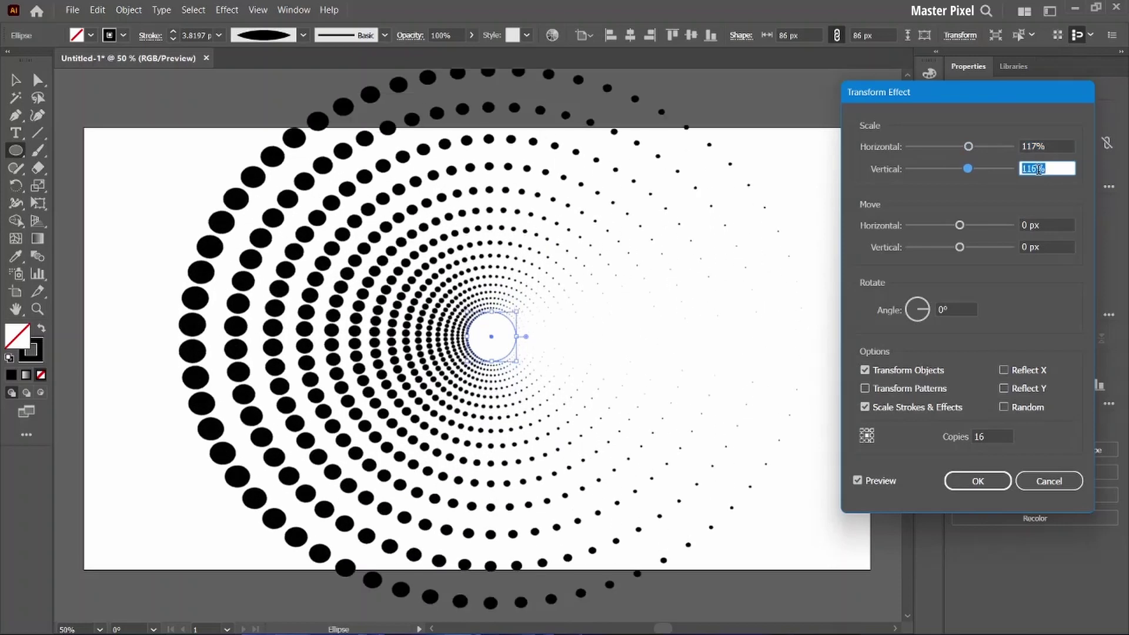
{"action": "left_click", "coordinate": [1036, 146]}
{"action": "key", "text": "Down"}
{"action": "key", "text": "Down"}
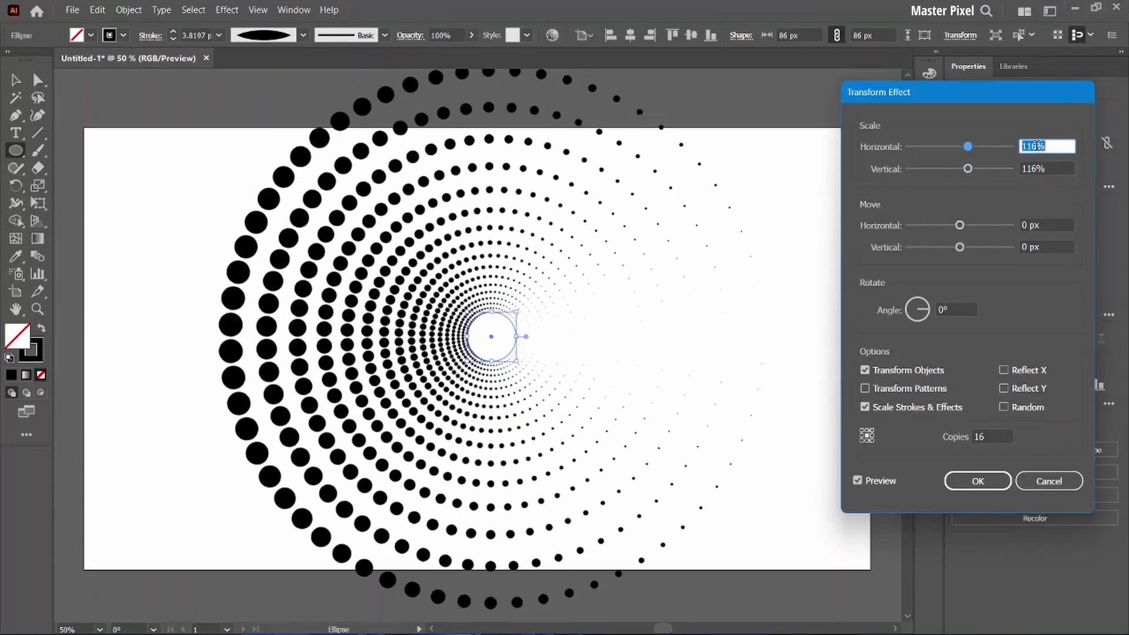
{"action": "key", "text": "Down"}
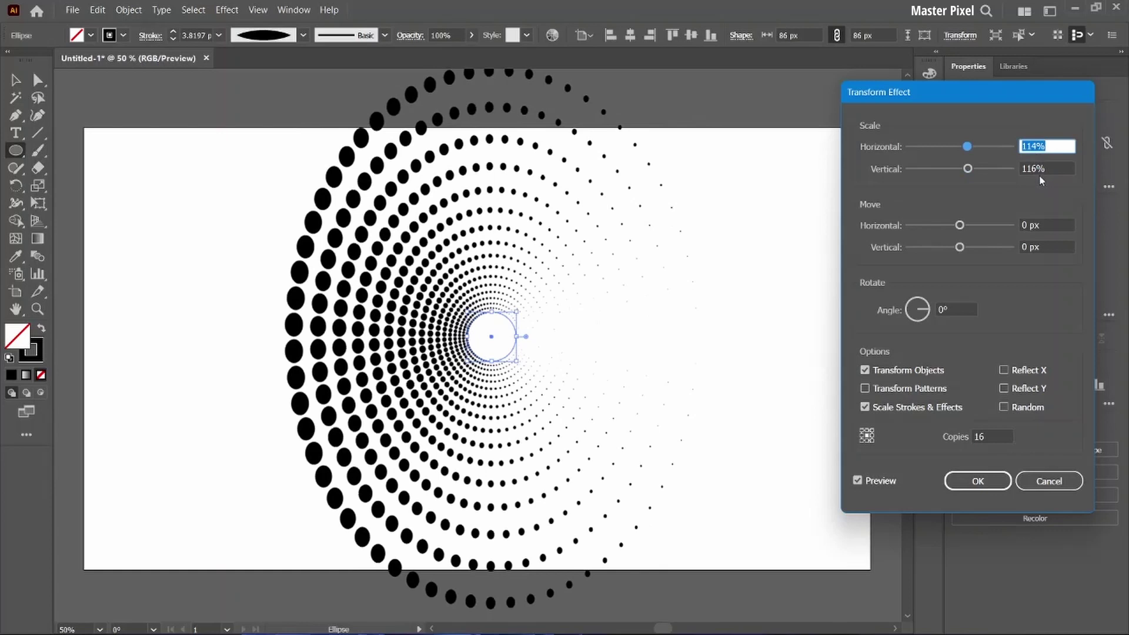
{"action": "left_click", "coordinate": [1038, 169]}
{"action": "key", "text": "Down"}
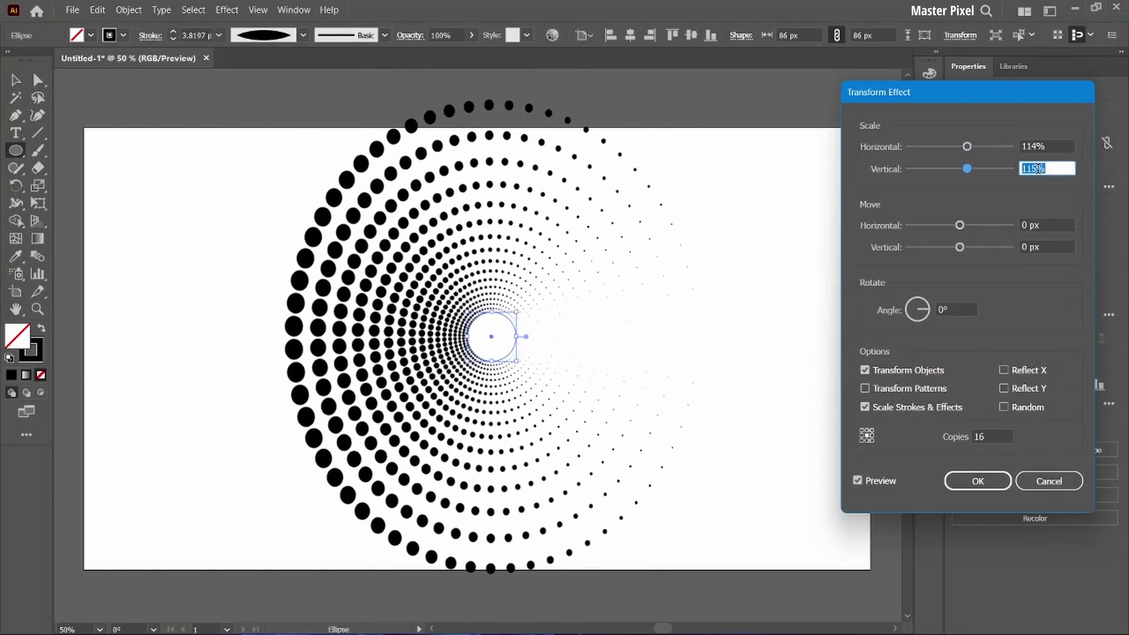
{"action": "key", "text": "Down"}
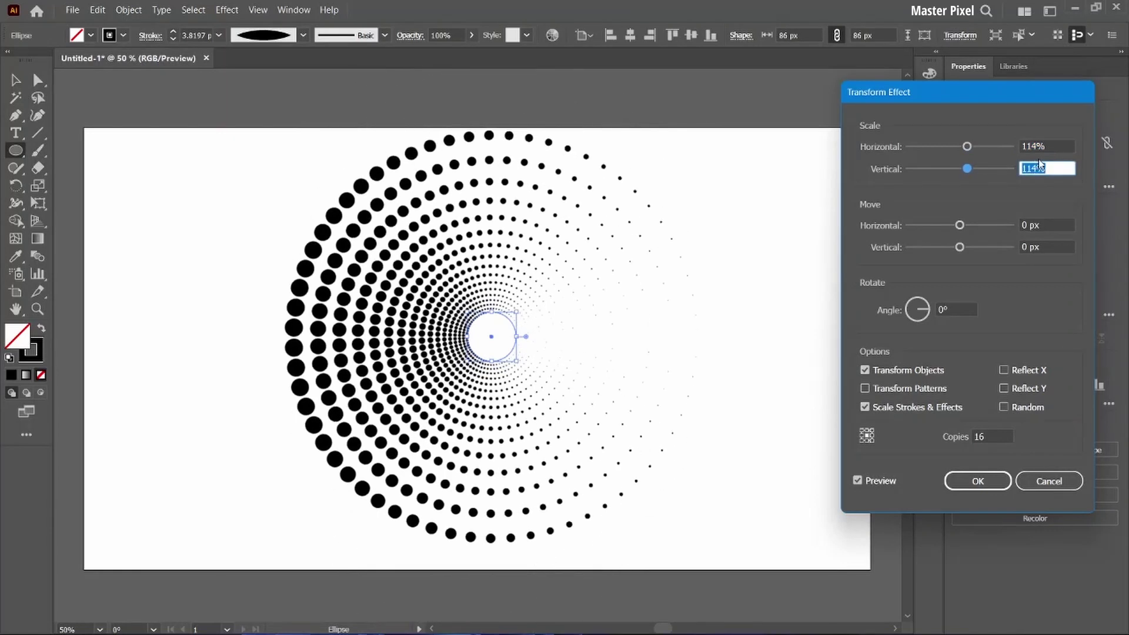
{"action": "left_click", "coordinate": [1039, 153]}
{"action": "key", "text": "Up"}
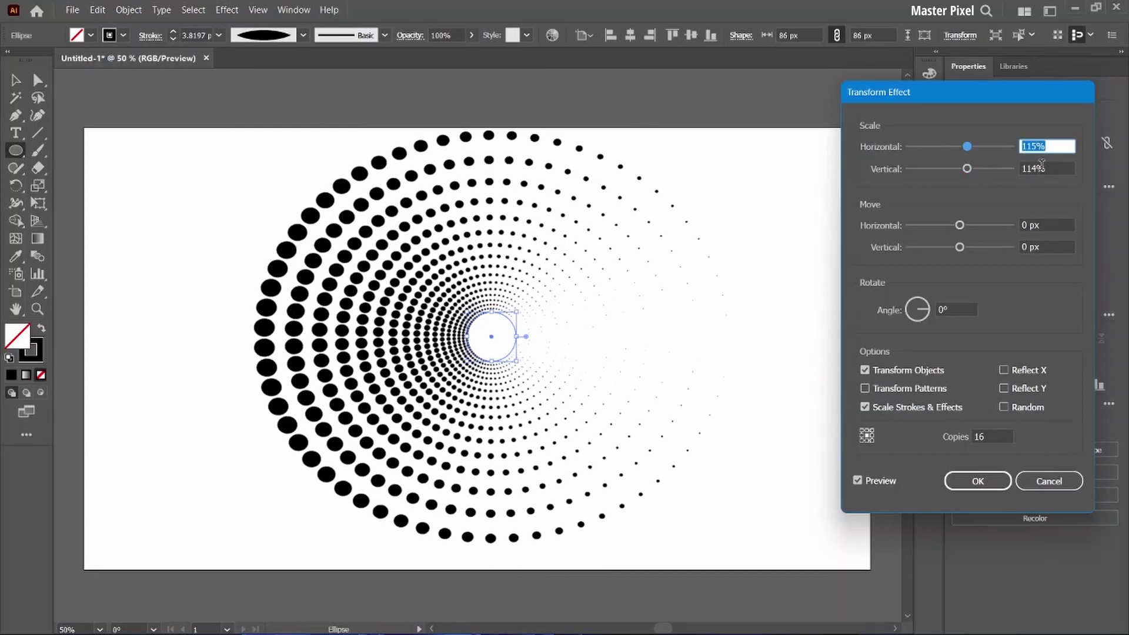
{"action": "left_click", "coordinate": [1039, 169]}
{"action": "key", "text": "Up"}
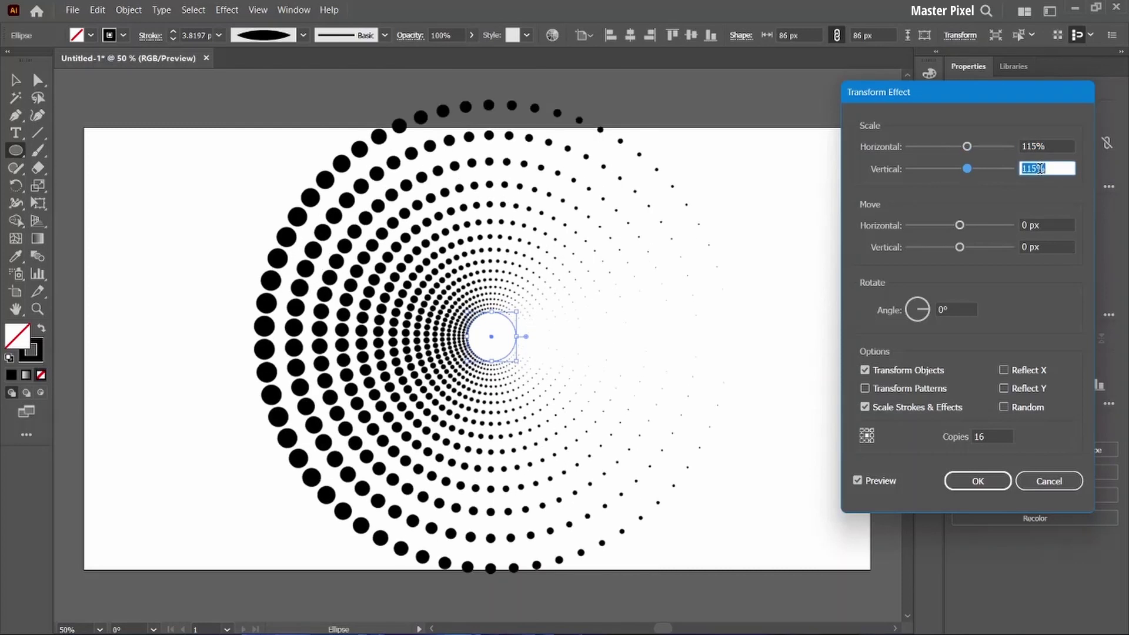
- Set the rotation angle to 28° and apply the spiral Transform effect
{"action": "left_click", "coordinate": [957, 306]}
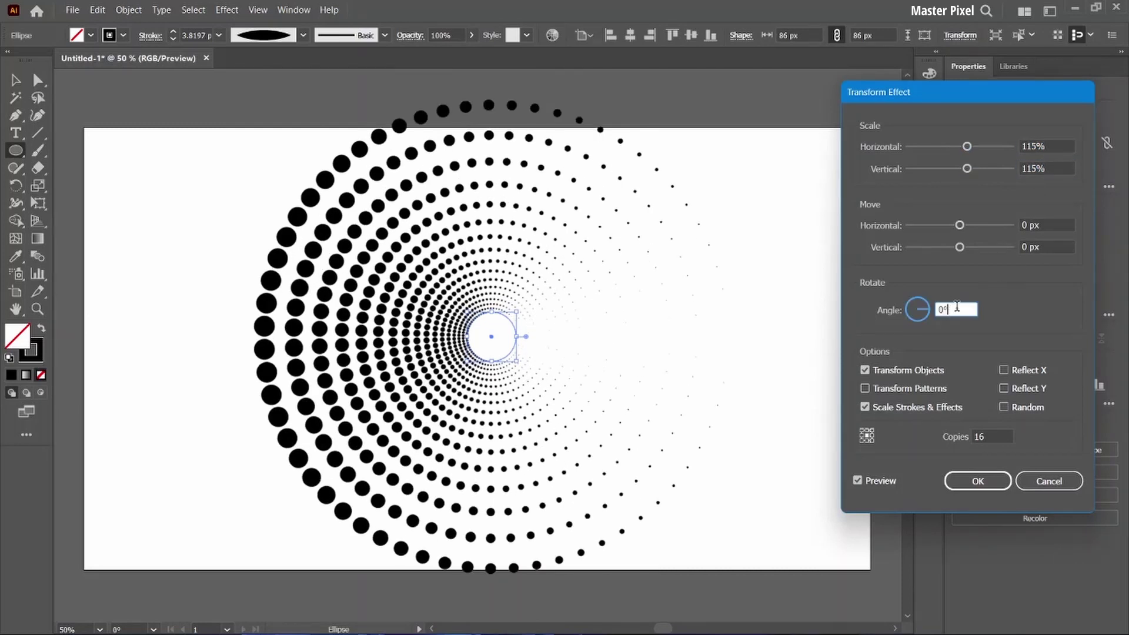
{"action": "key", "text": "Up"}
{"action": "key", "text": "Up"}
{"action": "key", "text": "Up"}
{"action": "key", "text": "Up"}
{"action": "key", "text": "Up"}
{"action": "key", "text": "Up"}
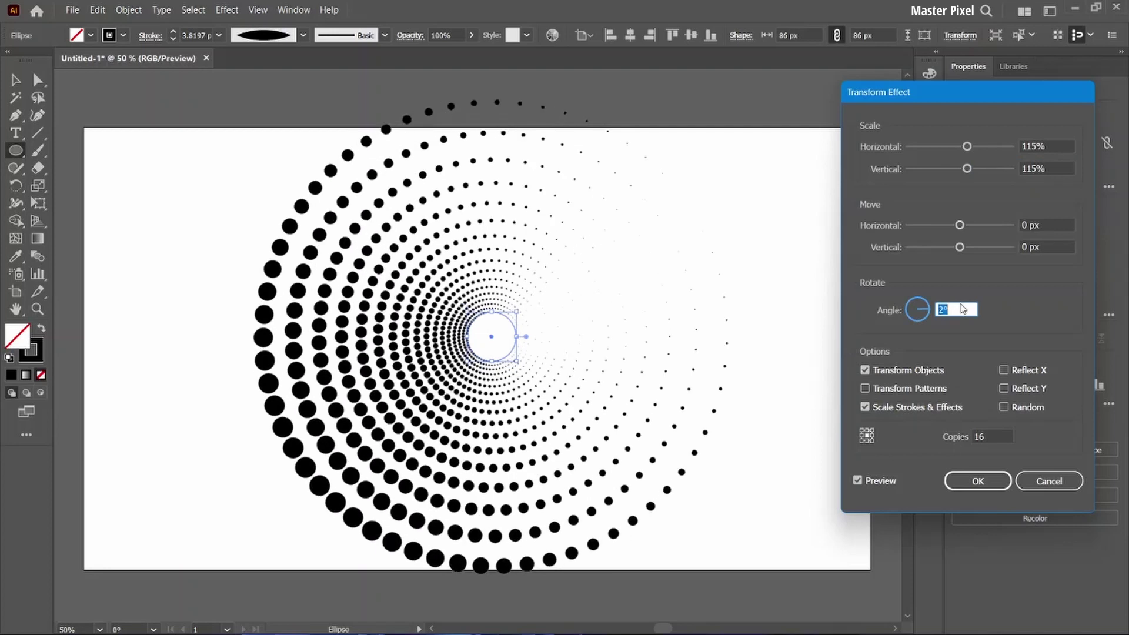
{"action": "key", "text": "Up"}
{"action": "key", "text": "Up"}
{"action": "key", "text": "Up"}
{"action": "key", "text": "Up"}
{"action": "key", "text": "Up"}
{"action": "key", "text": "Up"}
{"action": "key", "text": "Up"}
{"action": "key", "text": "Up"}
{"action": "key", "text": "Up"}
{"action": "key", "text": "Up"}
{"action": "key", "text": "Up"}
{"action": "key", "text": "Up"}
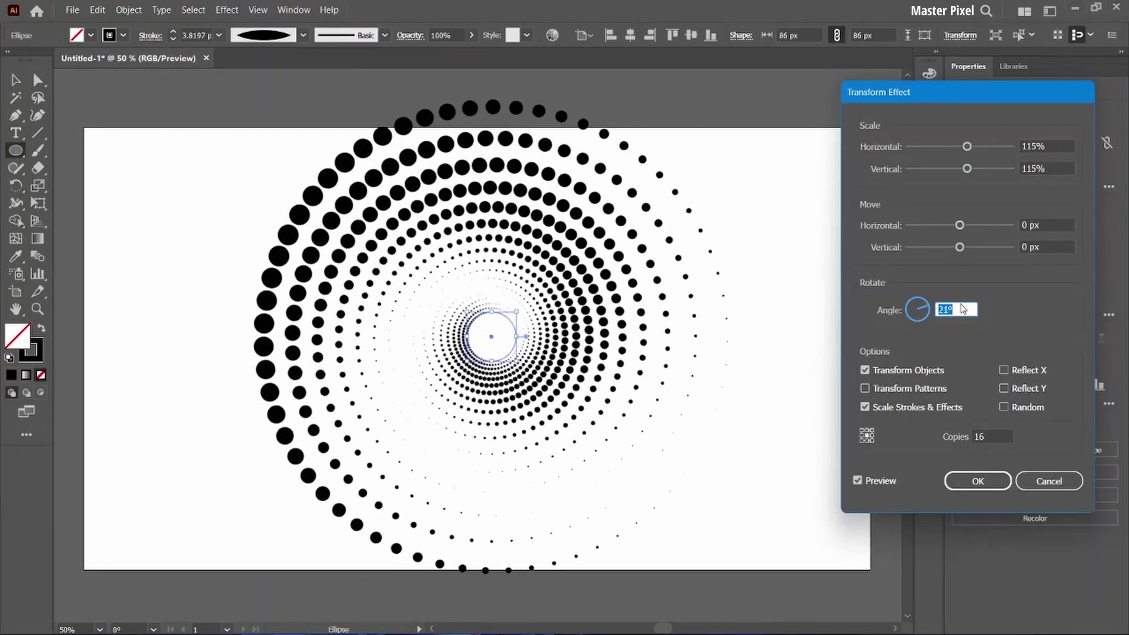
{"action": "key", "text": "Up"}
{"action": "key", "text": "Up"}
{"action": "key", "text": "Up"}
{"action": "key", "text": "Up"}
{"action": "key", "text": "Up"}
{"action": "key", "text": "Up"}
{"action": "key", "text": "Down"}
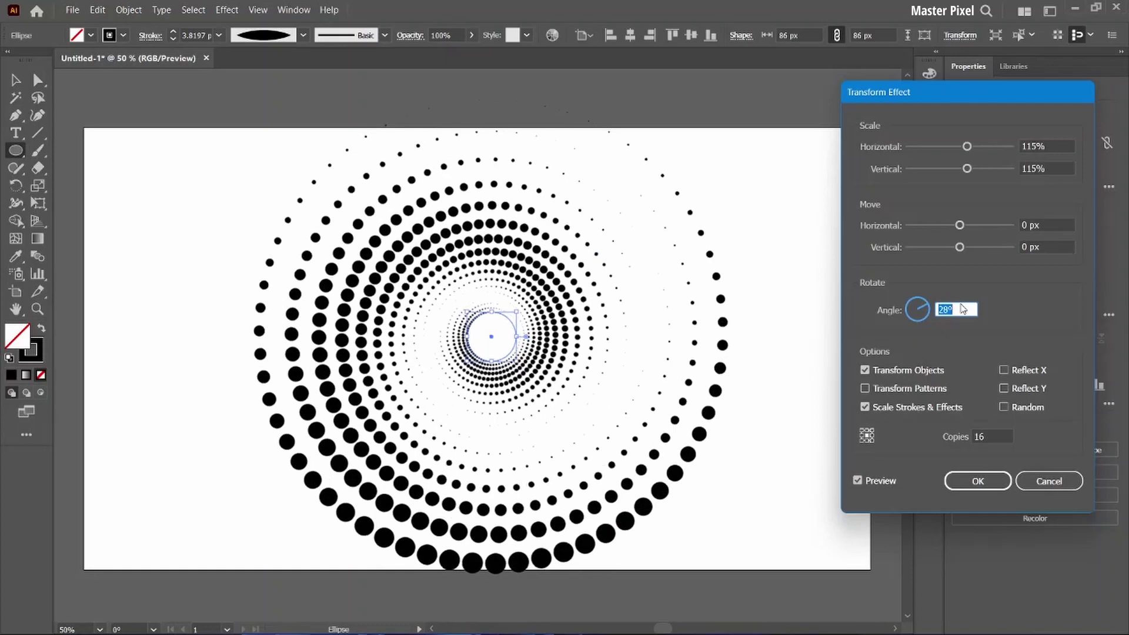
{"action": "key", "text": "Down"}
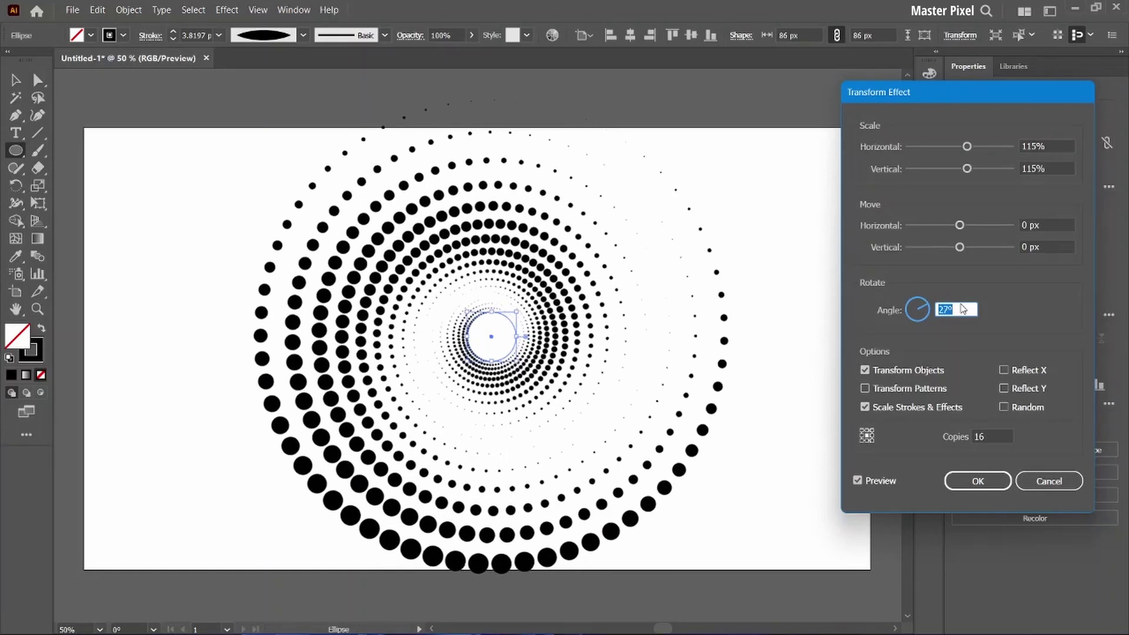
{"action": "key", "text": "Up"}
{"action": "key", "text": "Up"}
{"action": "key", "text": "Up"}
{"action": "key", "text": "Up"}
{"action": "key", "text": "Up"}
{"action": "key", "text": "Up"}
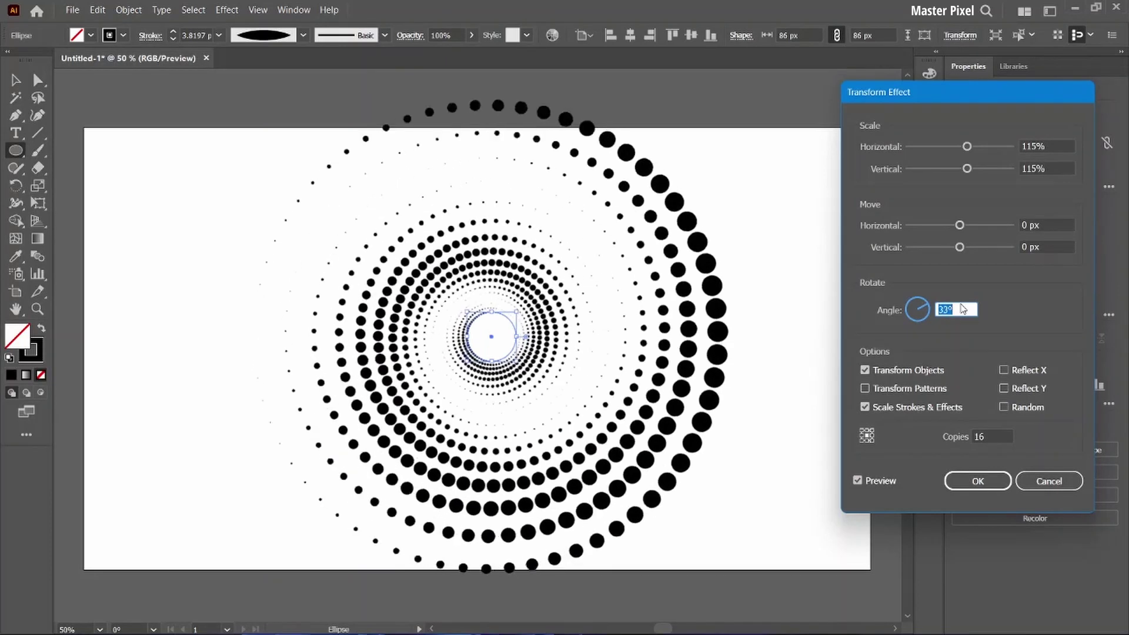
{"action": "key", "text": "Up"}
{"action": "key", "text": "Up"}
{"action": "key", "text": "Up"}
{"action": "key", "text": "Up"}
{"action": "key", "text": "Up"}
{"action": "key", "text": "Up"}
{"action": "key", "text": "Up"}
{"action": "key", "text": "Up"}
{"action": "key", "text": "Up"}
{"action": "key", "text": "Up"}
{"action": "key", "text": "Up"}
{"action": "key", "text": "Up"}
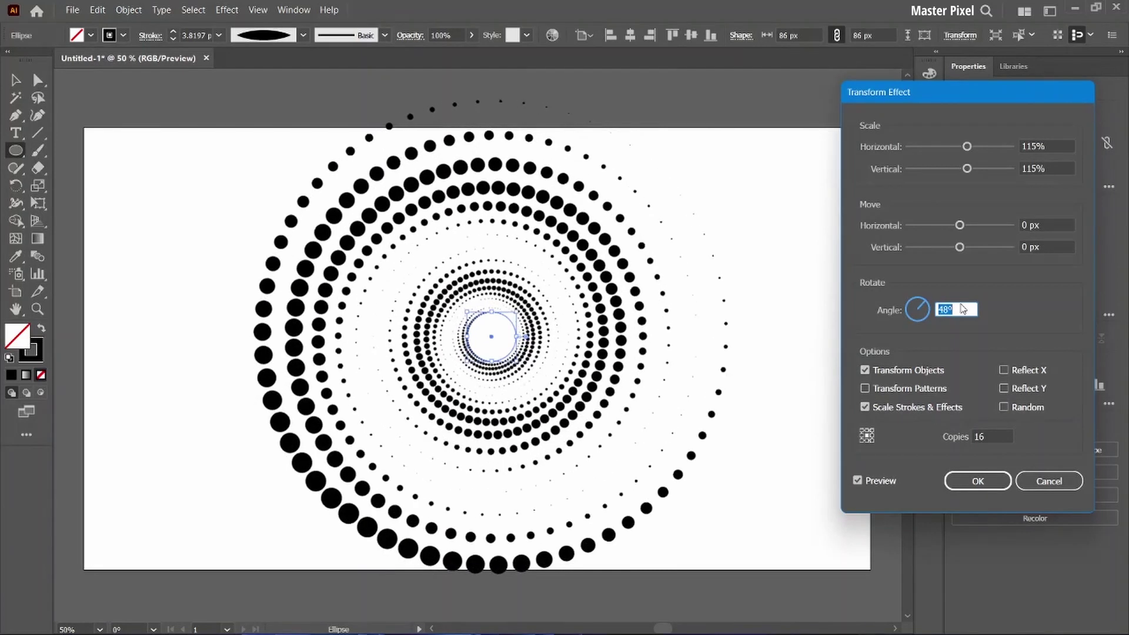
{"action": "key", "text": "Up"}
{"action": "key", "text": "Up"}
{"action": "key", "text": "Up"}
{"action": "key", "text": "Up"}
{"action": "key", "text": "Up"}
{"action": "key", "text": "Up"}
{"action": "key", "text": "Down"}
{"action": "key", "text": "Down"}
{"action": "key", "text": "Down"}
{"action": "key", "text": "Down"}
{"action": "key", "text": "Down"}
{"action": "key", "text": "Down"}
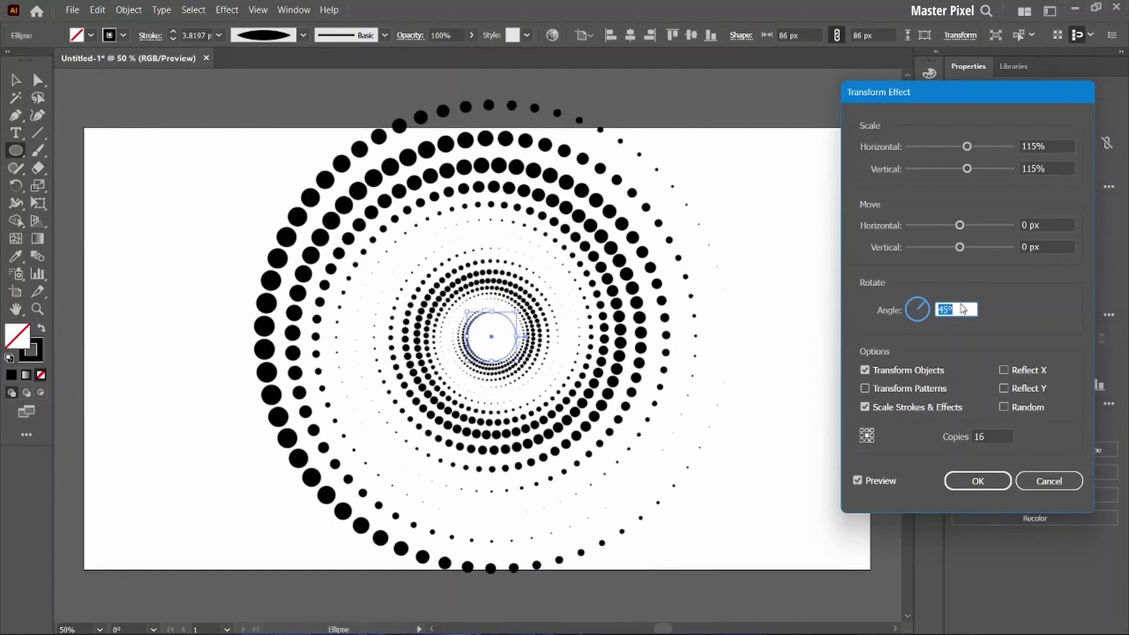
{"action": "key", "text": "Down"}
{"action": "key", "text": "Down"}
{"action": "key", "text": "Down"}
{"action": "key", "text": "Down"}
{"action": "key", "text": "Down"}
{"action": "key", "text": "Down"}
{"action": "key", "text": "Down"}
{"action": "key", "text": "Down"}
{"action": "key", "text": "Down"}
{"action": "key", "text": "Down"}
{"action": "key", "text": "Down"}
{"action": "key", "text": "Down"}
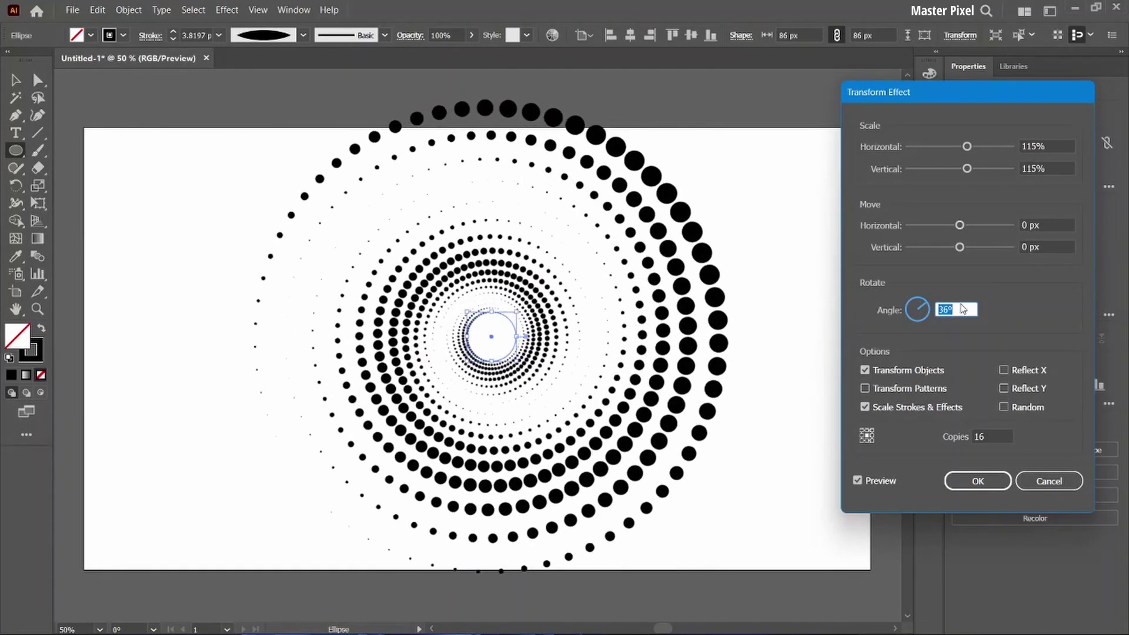
{"action": "key", "text": "Down"}
{"action": "key", "text": "Down"}
{"action": "key", "text": "Down"}
{"action": "key", "text": "Down"}
{"action": "key", "text": "Down"}
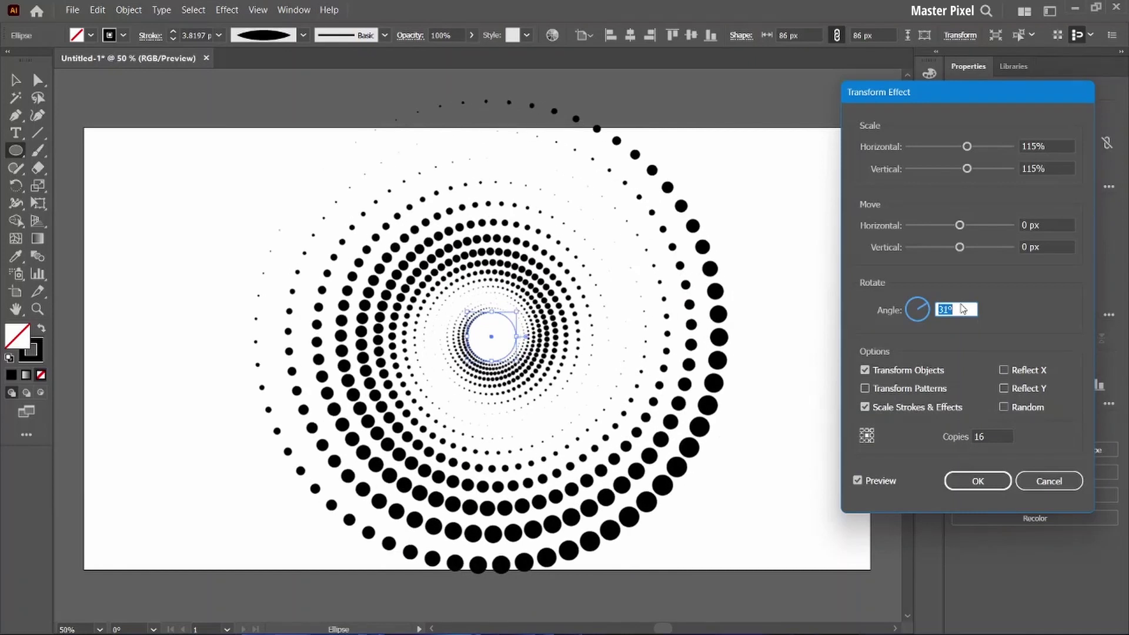
{"action": "key", "text": "Down"}
{"action": "key", "text": "Down"}
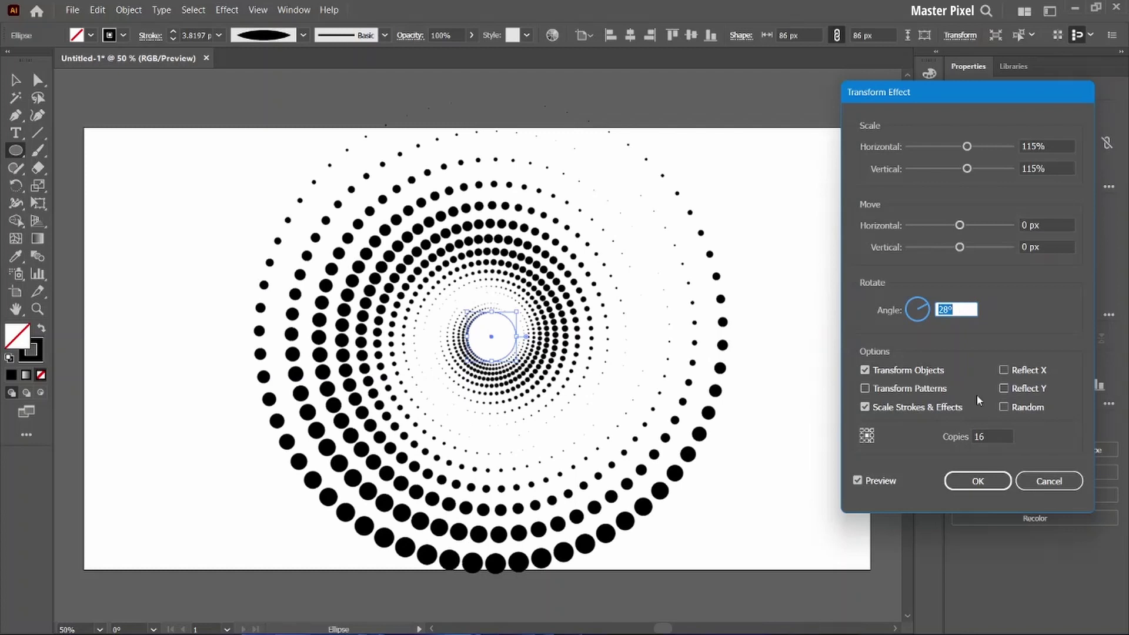
{"action": "left_click", "coordinate": [977, 481]}
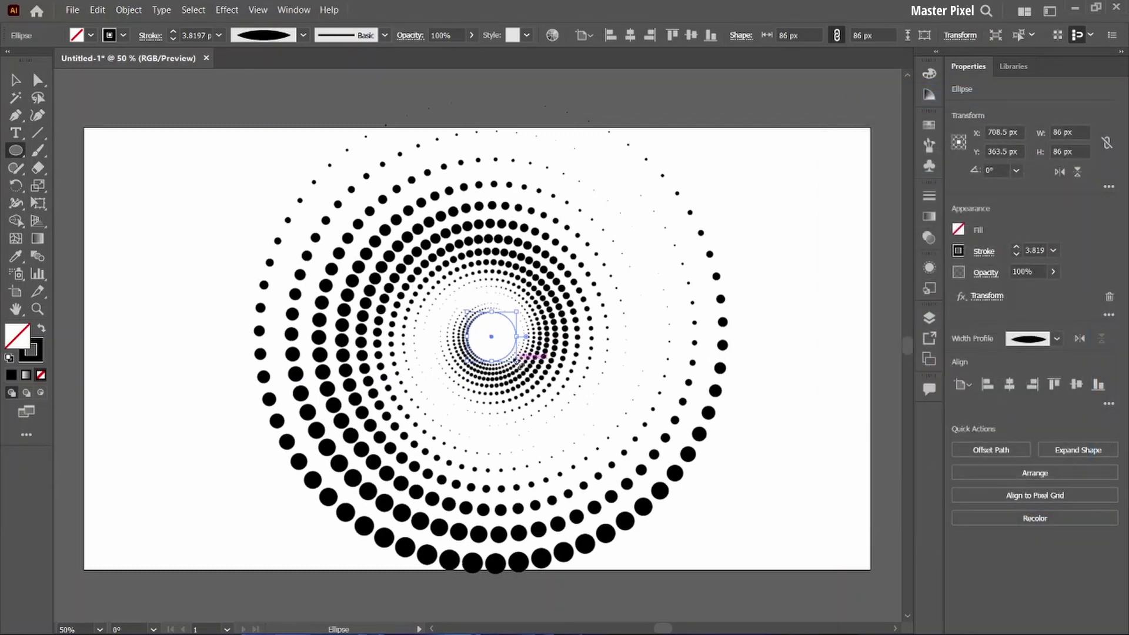
- Shrink the base circle to 80 px and expand the spiral's appearance into dot shapes
{"action": "left_click_drag", "start_coordinate": [517, 360], "coordinate": [518, 357]}
{"action": "left_click", "coordinate": [130, 10]}
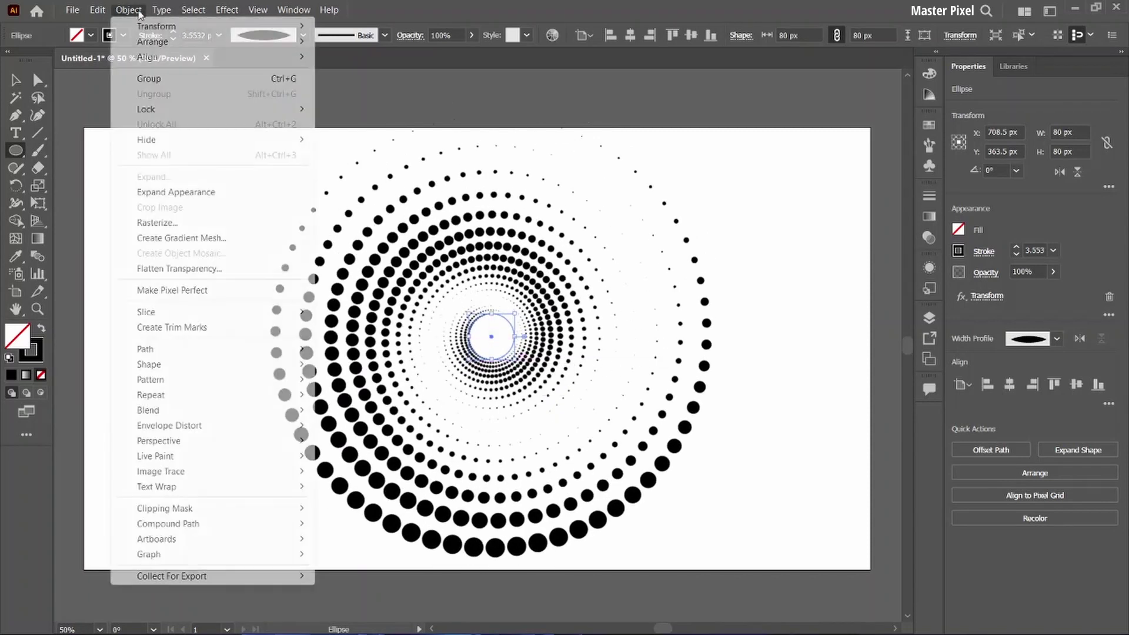
{"action": "left_click", "coordinate": [265, 193]}
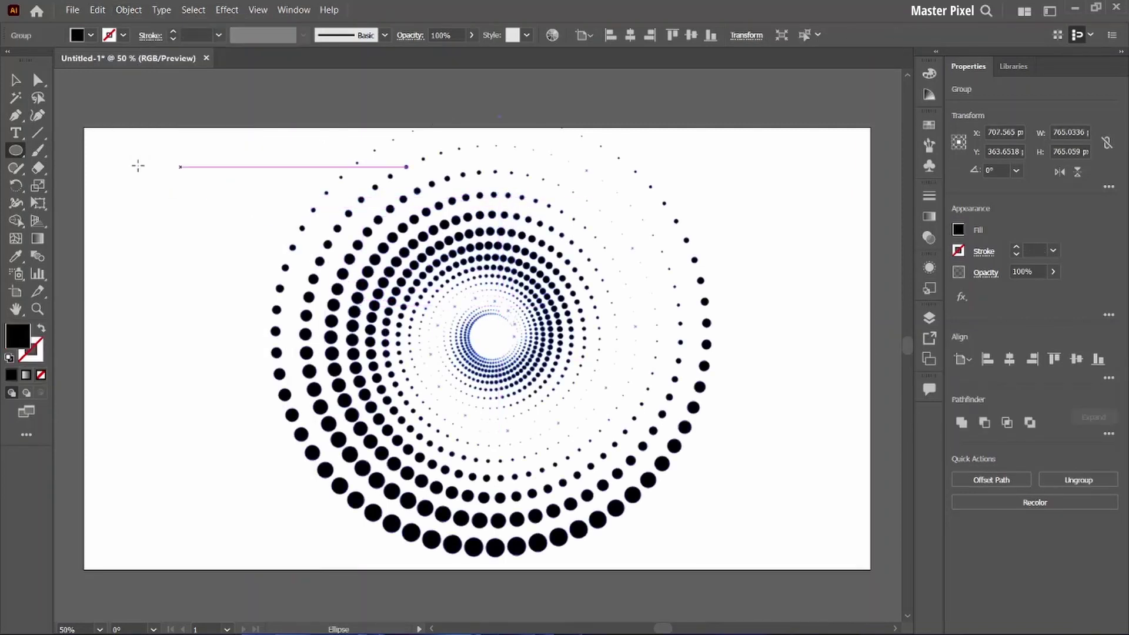
{"action": "left_click", "coordinate": [15, 79]}
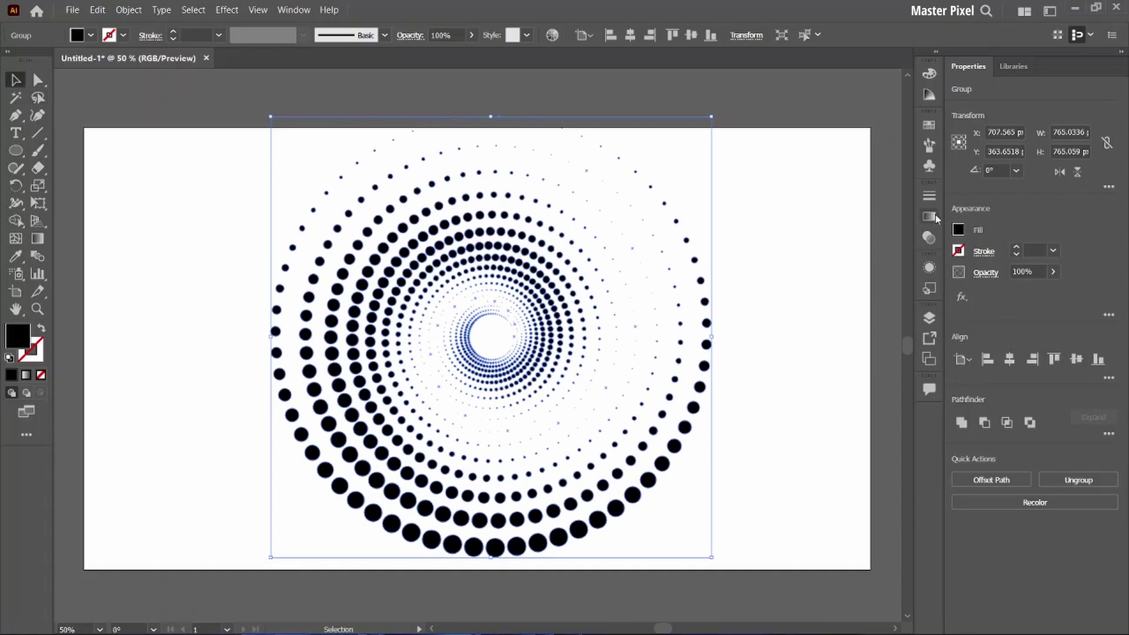
- Give the dots a gradient fill with its left stop set to RGB cyan 00D5FF
{"action": "left_click", "coordinate": [935, 216]}
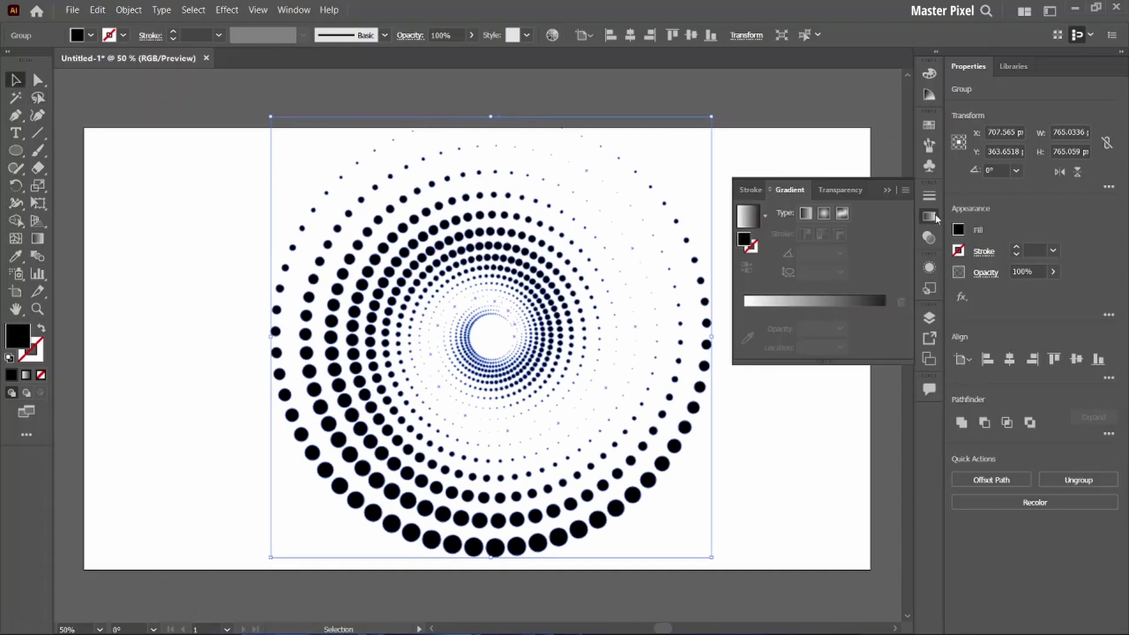
{"action": "left_click", "coordinate": [754, 228]}
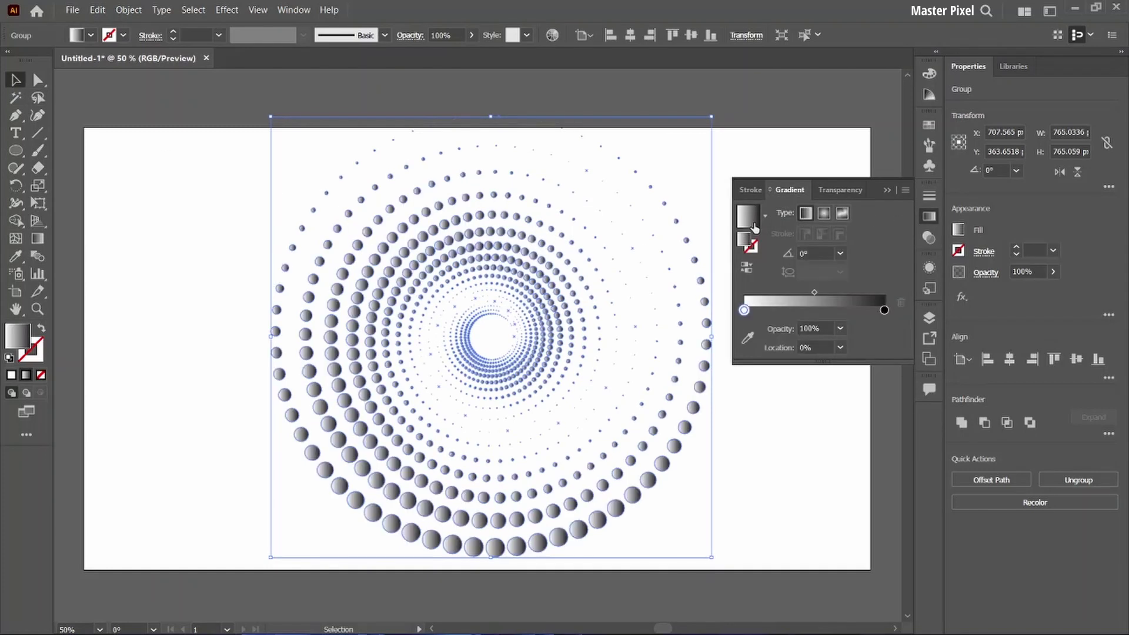
{"action": "double_click", "coordinate": [744, 310]}
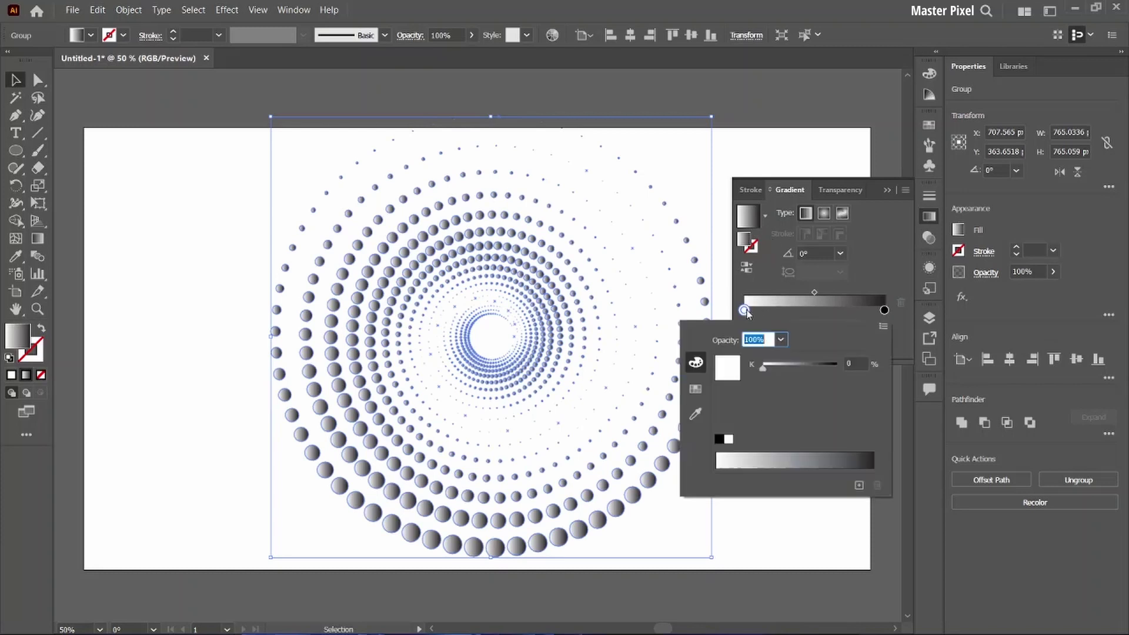
{"action": "left_click", "coordinate": [883, 327]}
{"action": "left_click", "coordinate": [906, 346]}
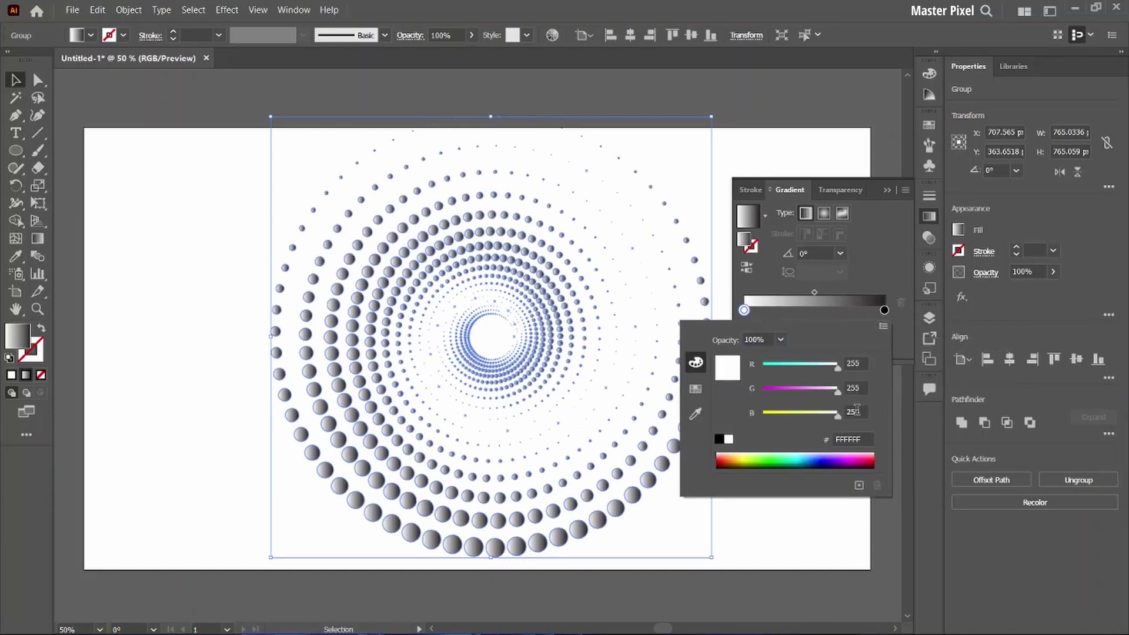
{"action": "left_click", "coordinate": [811, 454]}
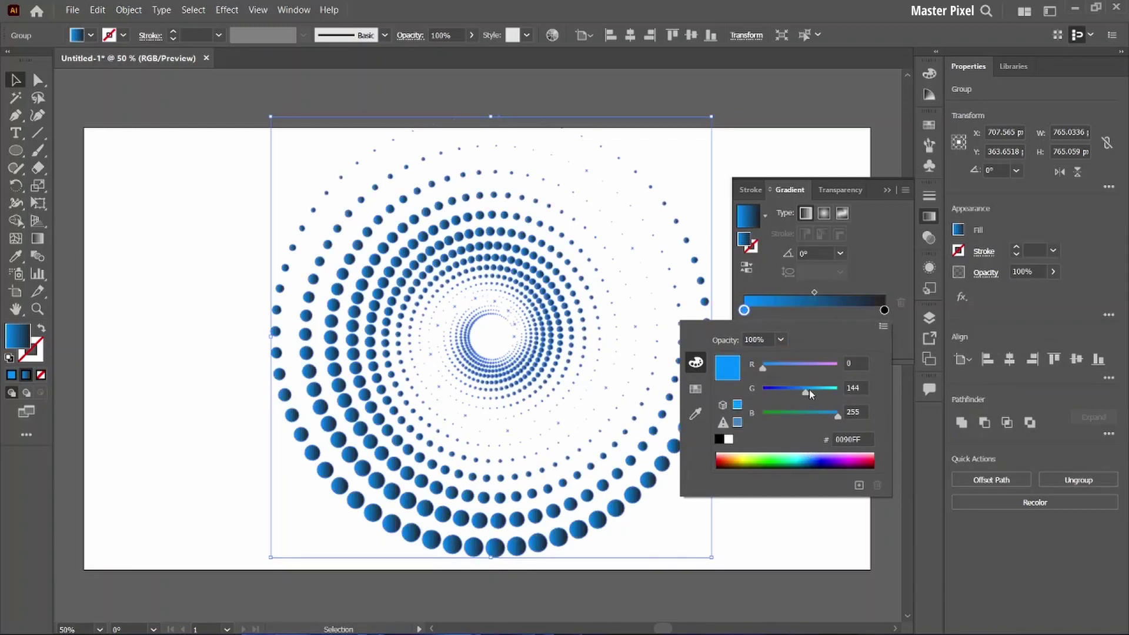
{"action": "left_click_drag", "start_coordinate": [805, 392], "coordinate": [823, 392]}
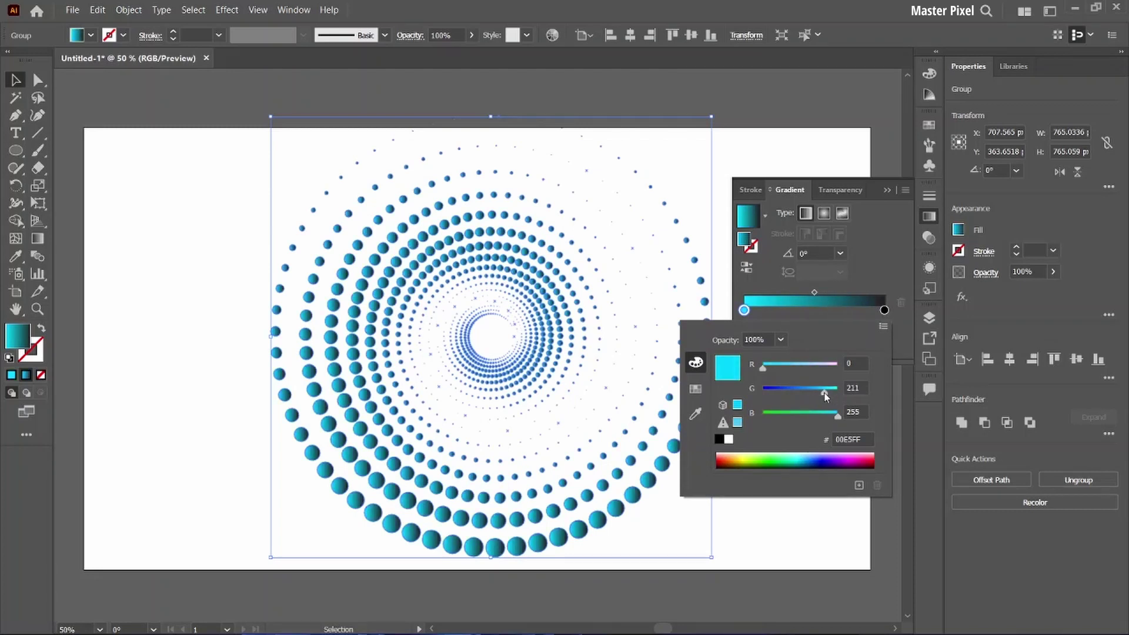
{"action": "left_click_drag", "start_coordinate": [824, 397], "coordinate": [829, 396]}
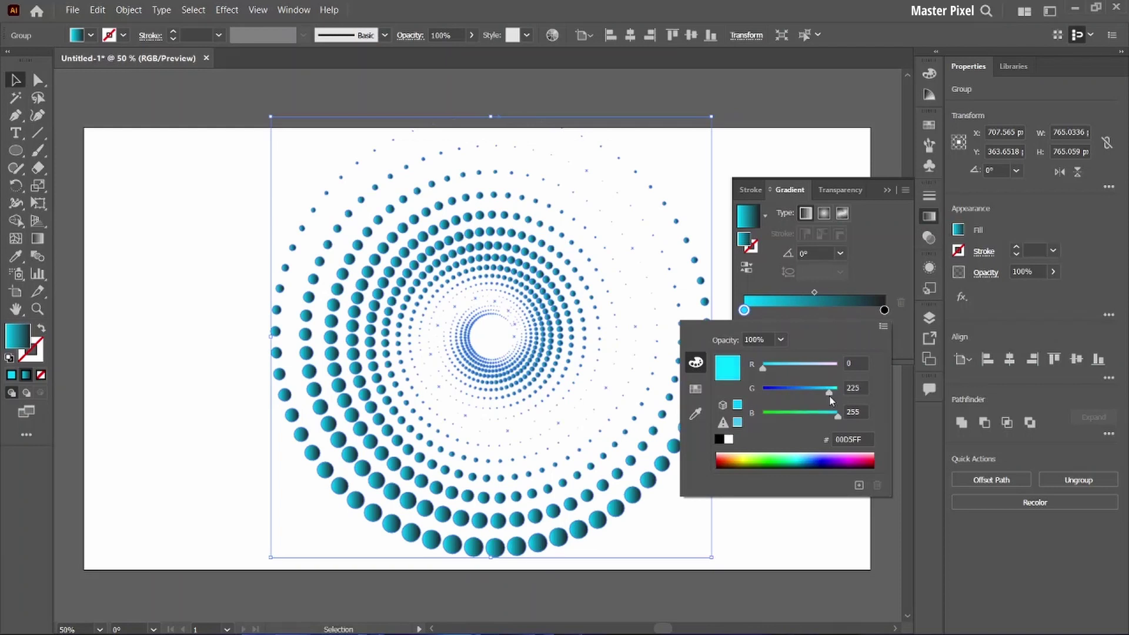
- Set the right gradient stop to RGB magenta E900D7 and close the gradient panels
{"action": "left_click", "coordinate": [884, 310]}
{"action": "double_click", "coordinate": [885, 310]}
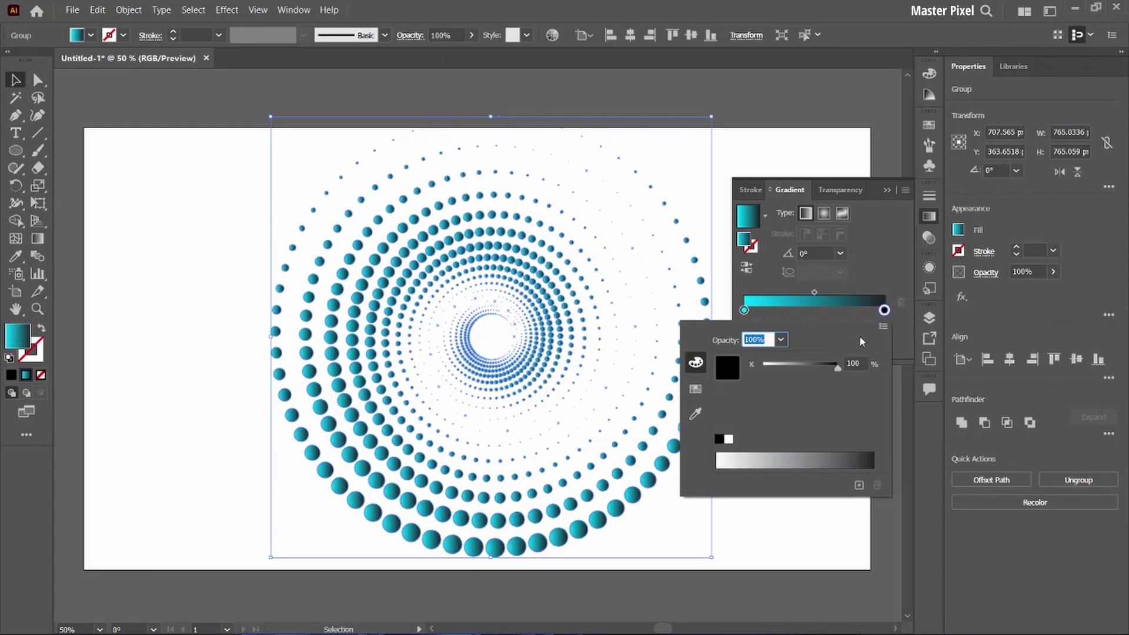
{"action": "left_click", "coordinate": [883, 326]}
{"action": "left_click", "coordinate": [910, 346]}
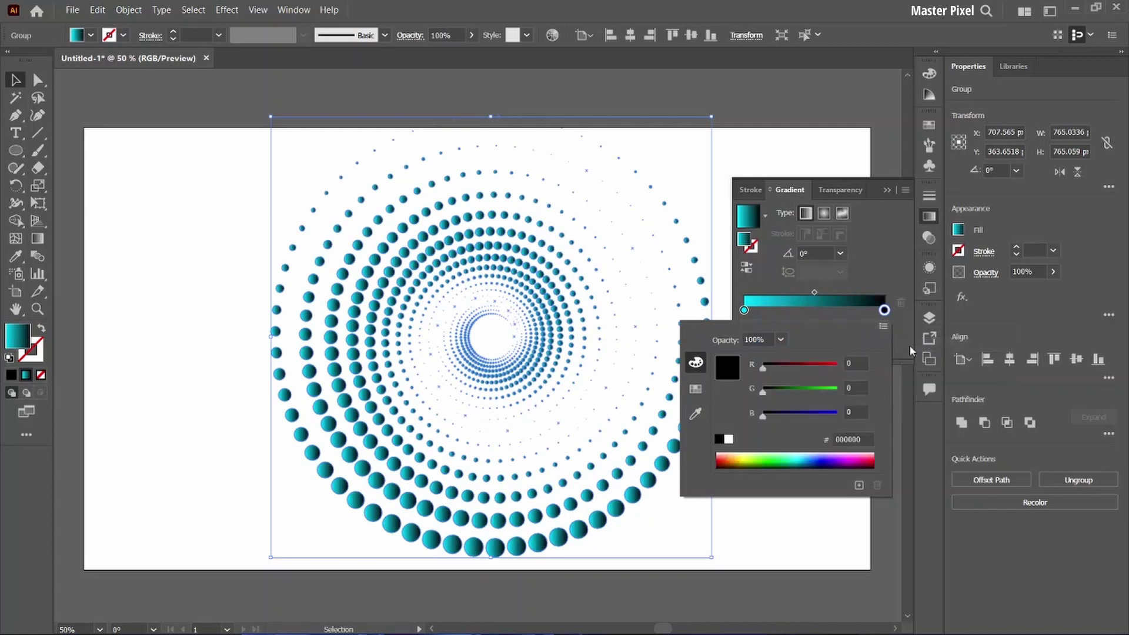
{"action": "left_click", "coordinate": [853, 457]}
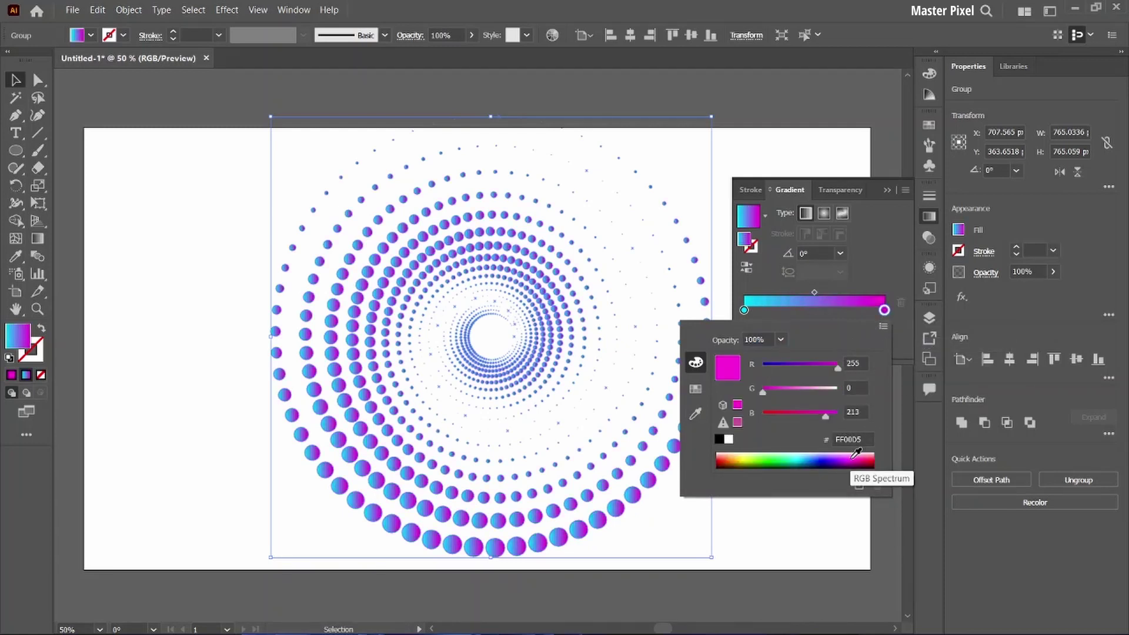
{"action": "left_click", "coordinate": [857, 456]}
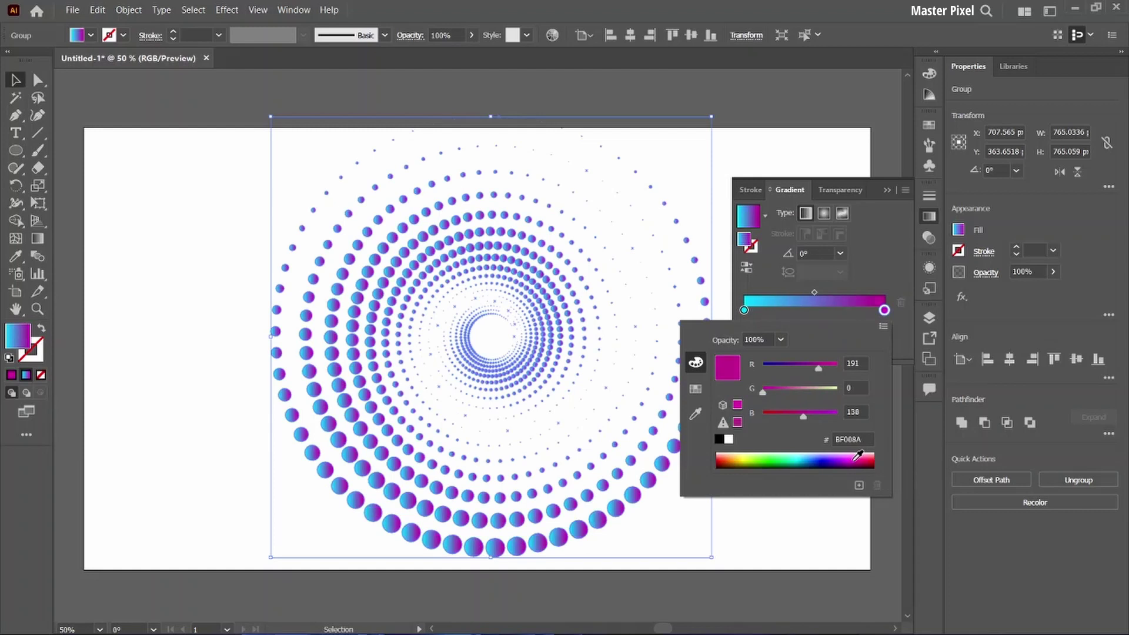
{"action": "left_click", "coordinate": [854, 454]}
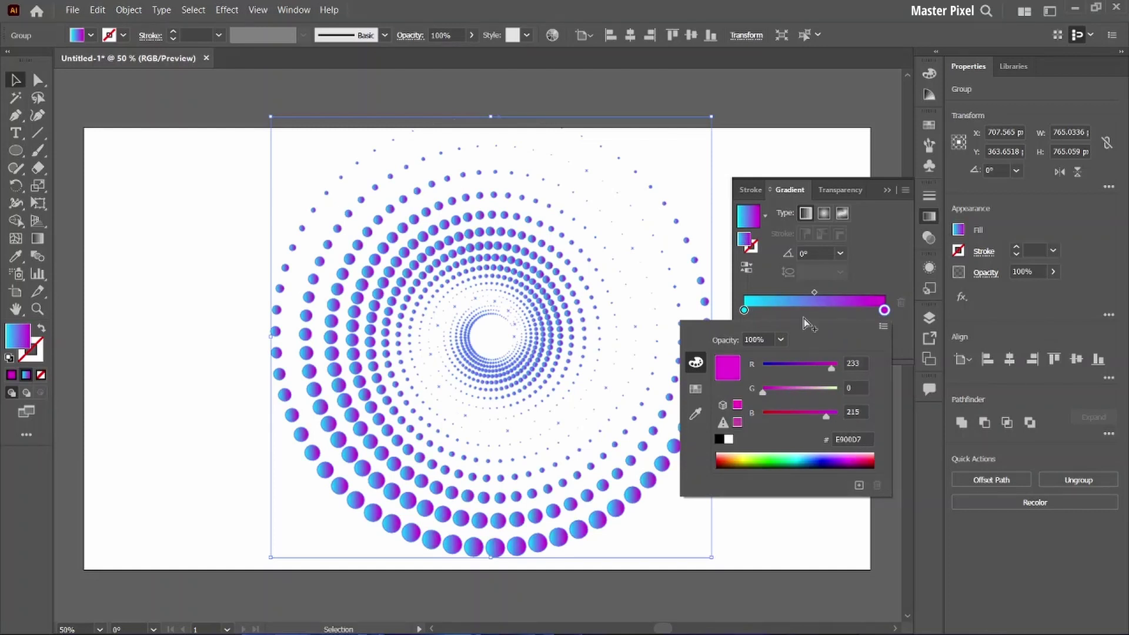
{"action": "left_click", "coordinate": [844, 160]}
{"action": "left_click", "coordinate": [884, 189]}
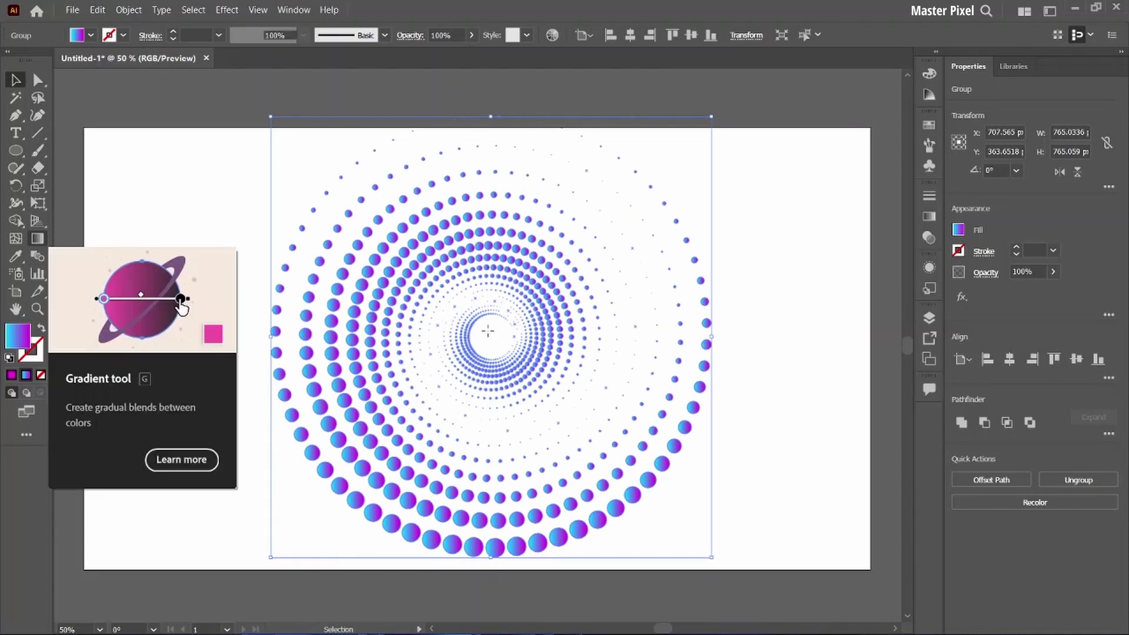
- Drag one left-to-right gradient across the whole spiral with the Gradient tool, then deselect
{"action": "left_click", "coordinate": [37, 238]}
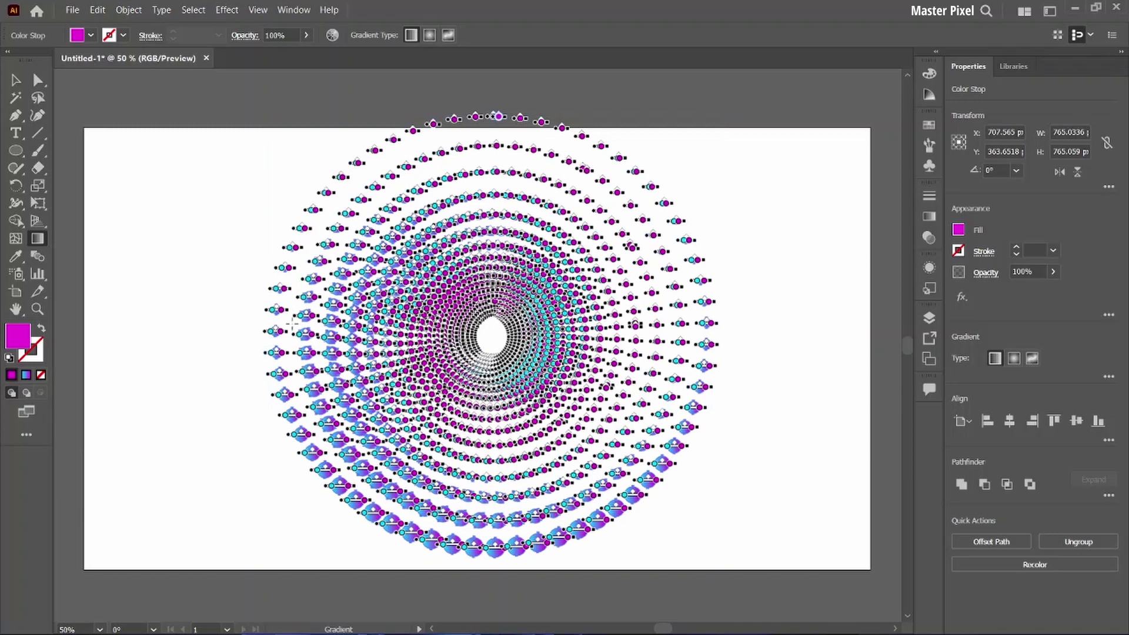
{"action": "left_click_drag", "start_coordinate": [256, 330], "coordinate": [724, 323]}
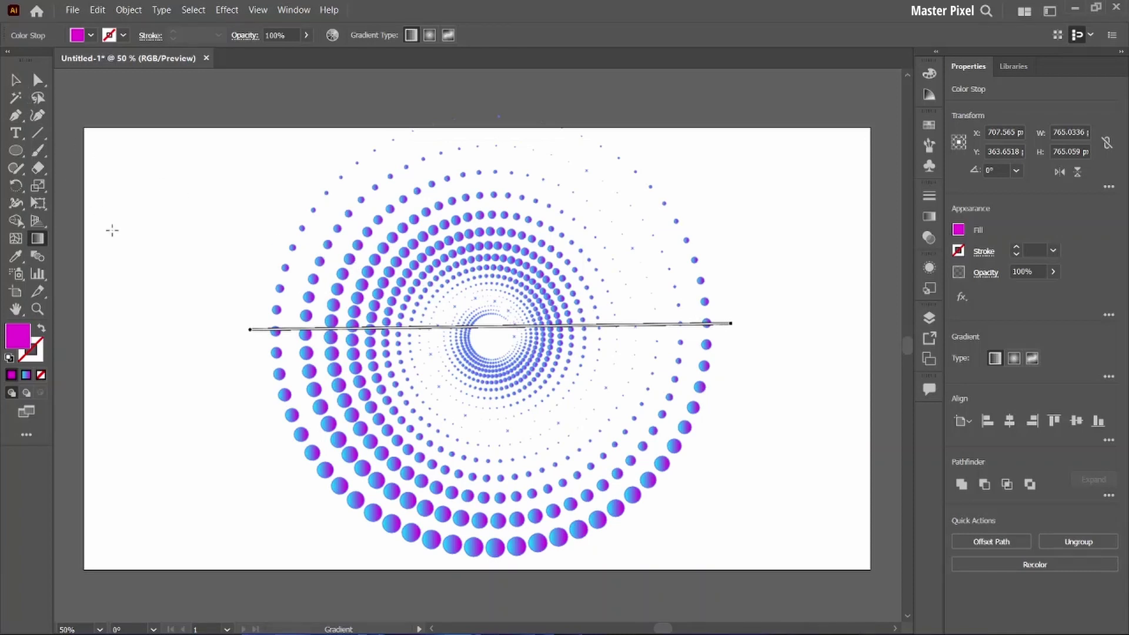
{"action": "left_click", "coordinate": [16, 81]}
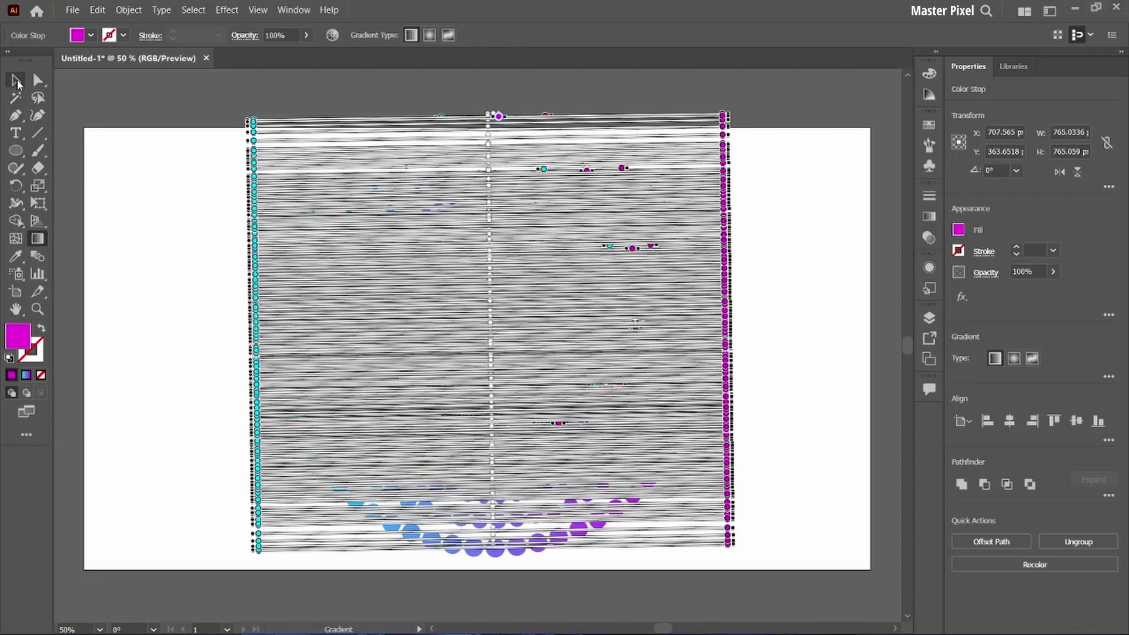
{"action": "left_click", "coordinate": [160, 284]}
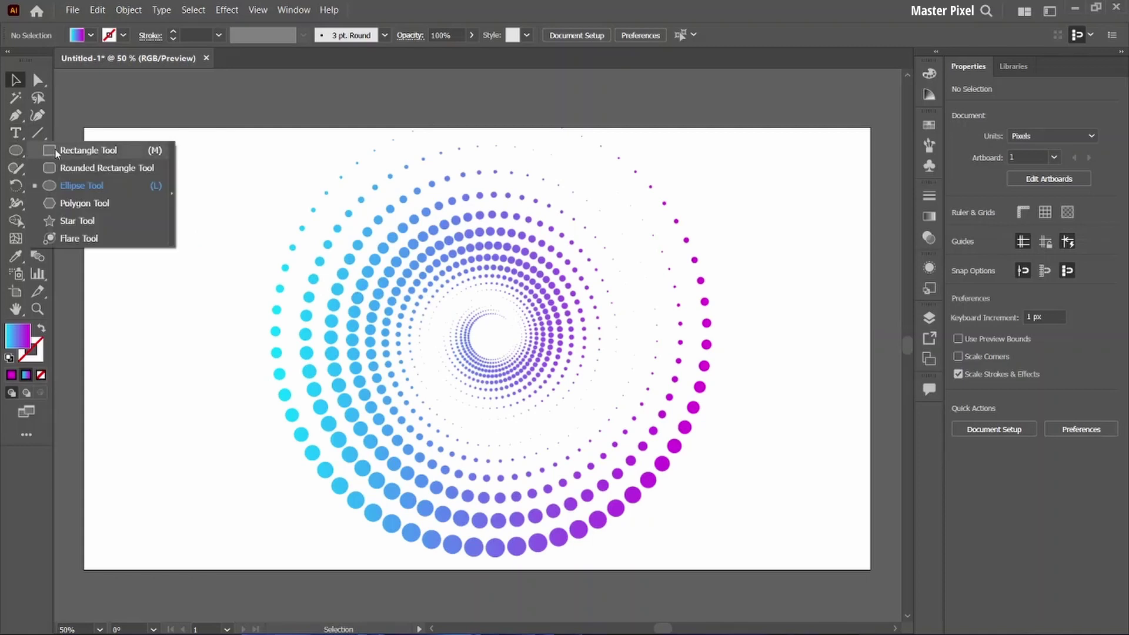
- Draw a 1366 × 766 px black-filled rectangle covering the whole artboard
{"action": "left_click_drag", "start_coordinate": [16, 150], "coordinate": [59, 148]}
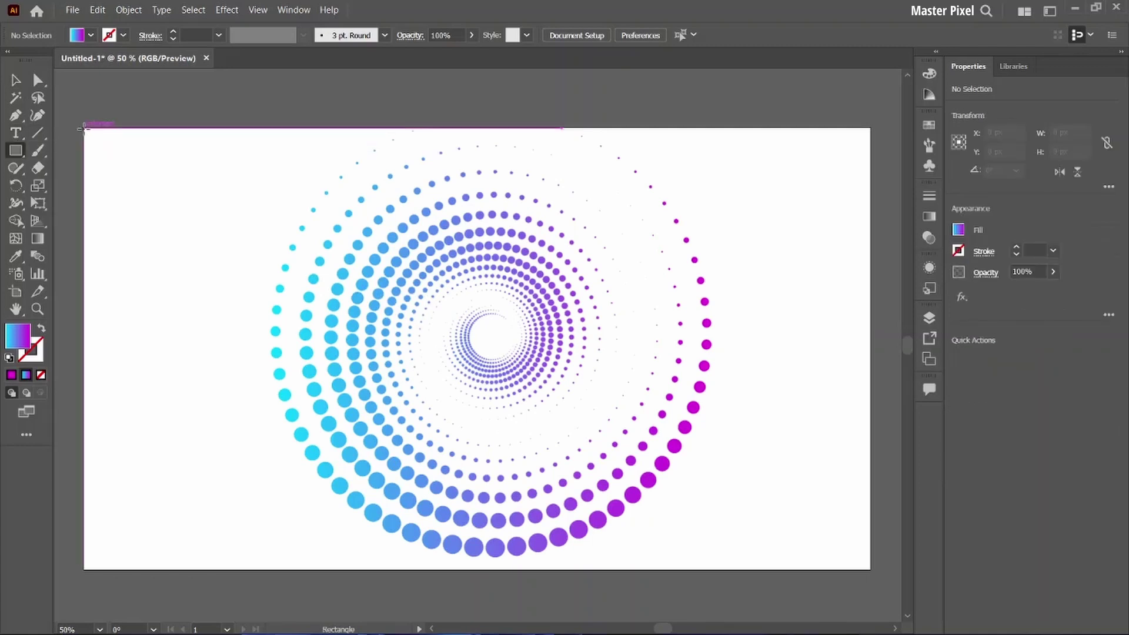
{"action": "left_click_drag", "start_coordinate": [83, 129], "coordinate": [868, 568]}
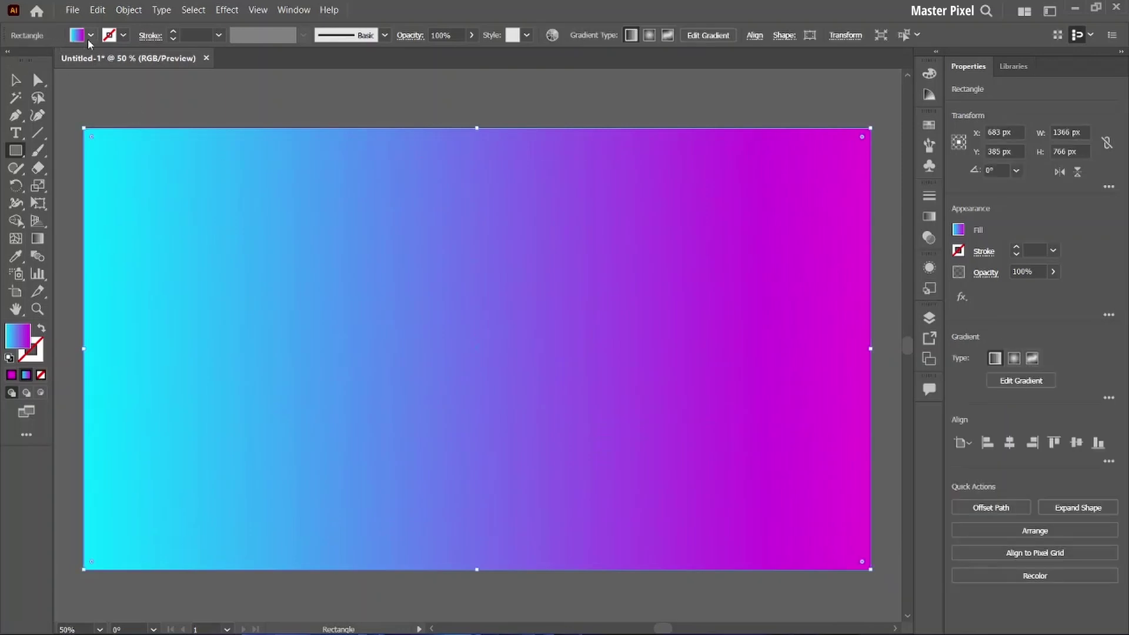
{"action": "left_click", "coordinate": [90, 35]}
{"action": "left_click", "coordinate": [42, 60]}
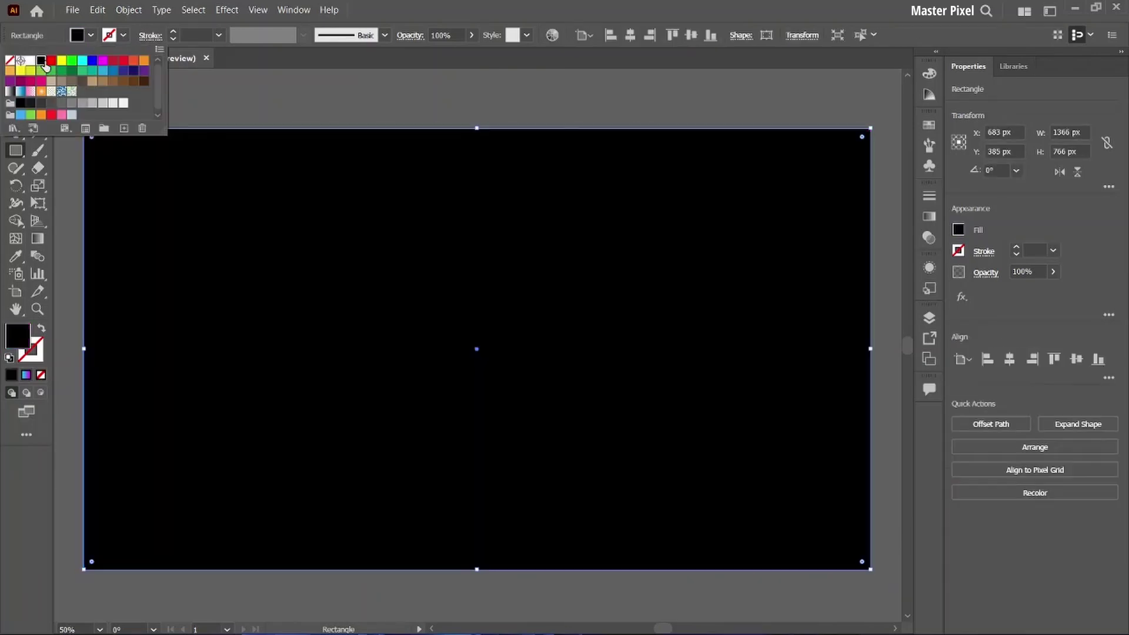
{"action": "left_click", "coordinate": [332, 251]}
- Send the black rectangle to the back, behind the dot spiral
{"action": "left_click", "coordinate": [333, 253]}
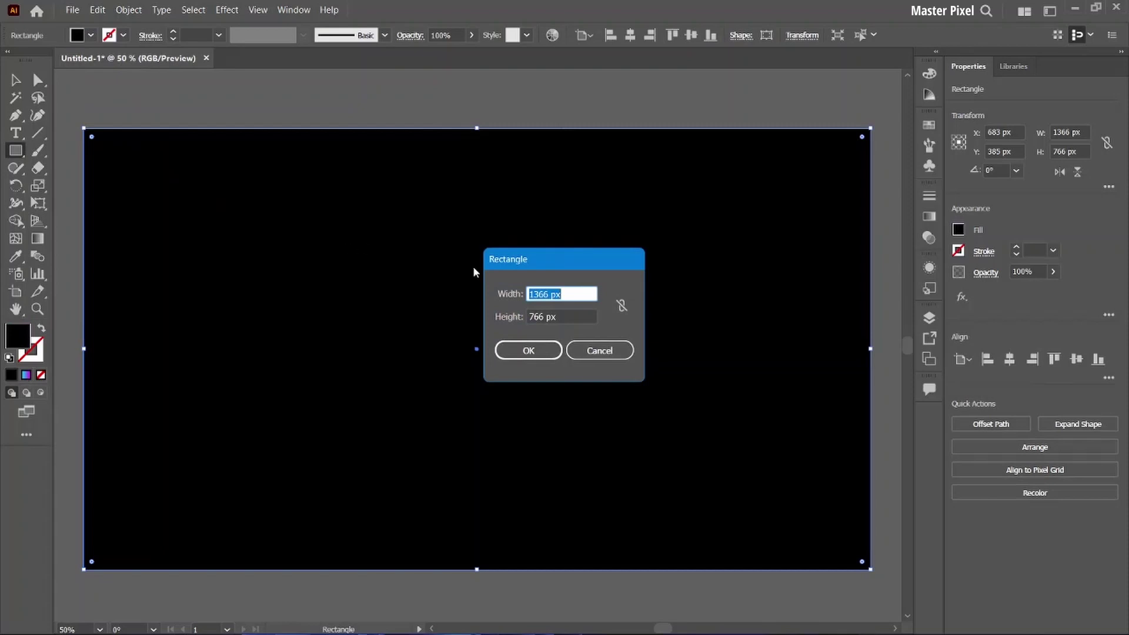
{"action": "left_click", "coordinate": [595, 351]}
{"action": "right_click", "coordinate": [591, 351]}
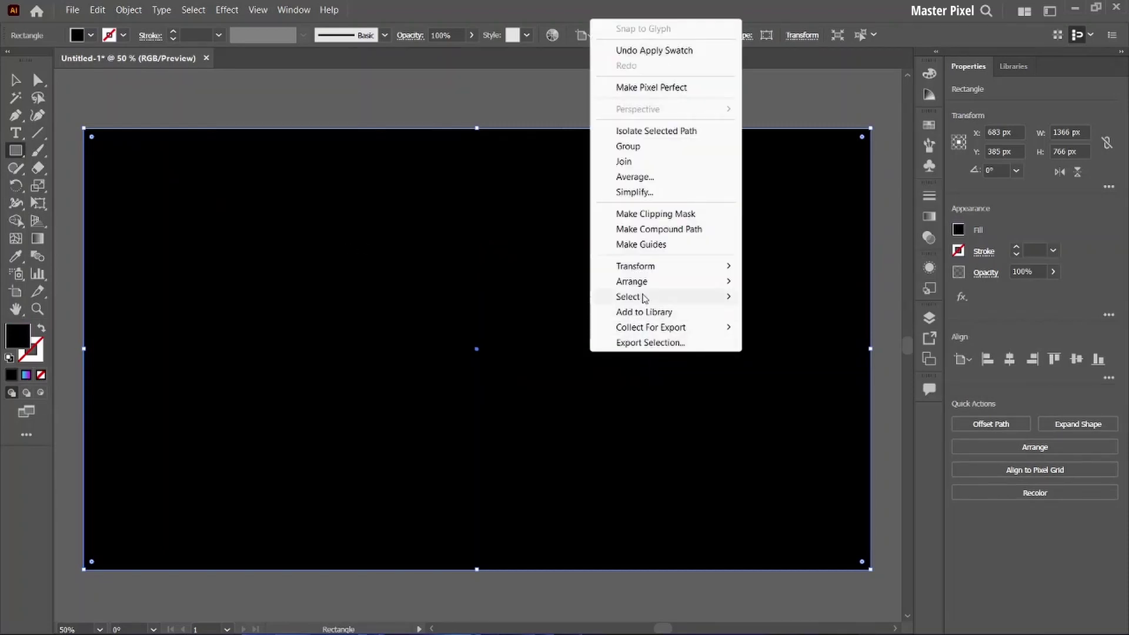
{"action": "mouse_move", "coordinate": [632, 281]}
{"action": "left_click", "coordinate": [758, 331]}
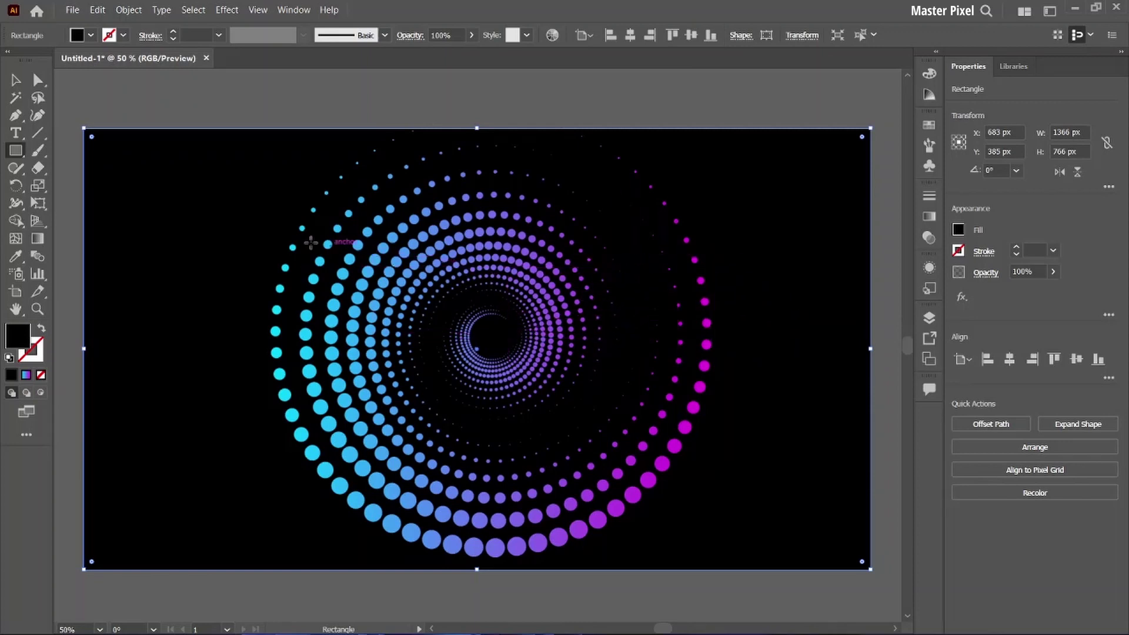
- Shrink the dot spiral group proportionally from 765 px to about 681 px square
{"action": "left_click", "coordinate": [13, 82]}
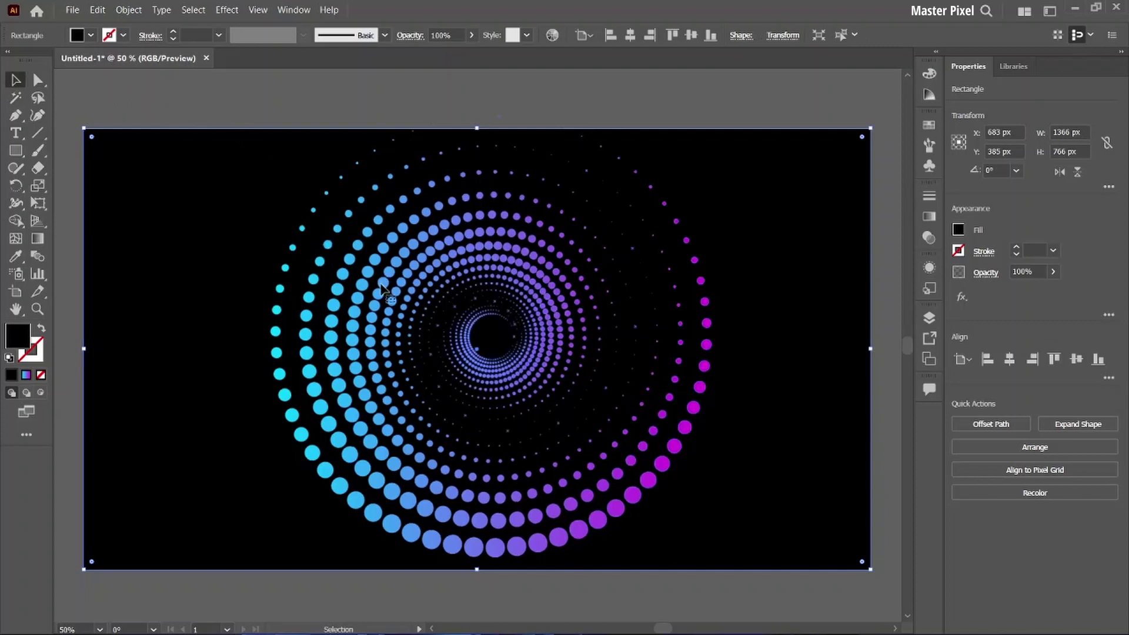
{"action": "left_click", "coordinate": [385, 288]}
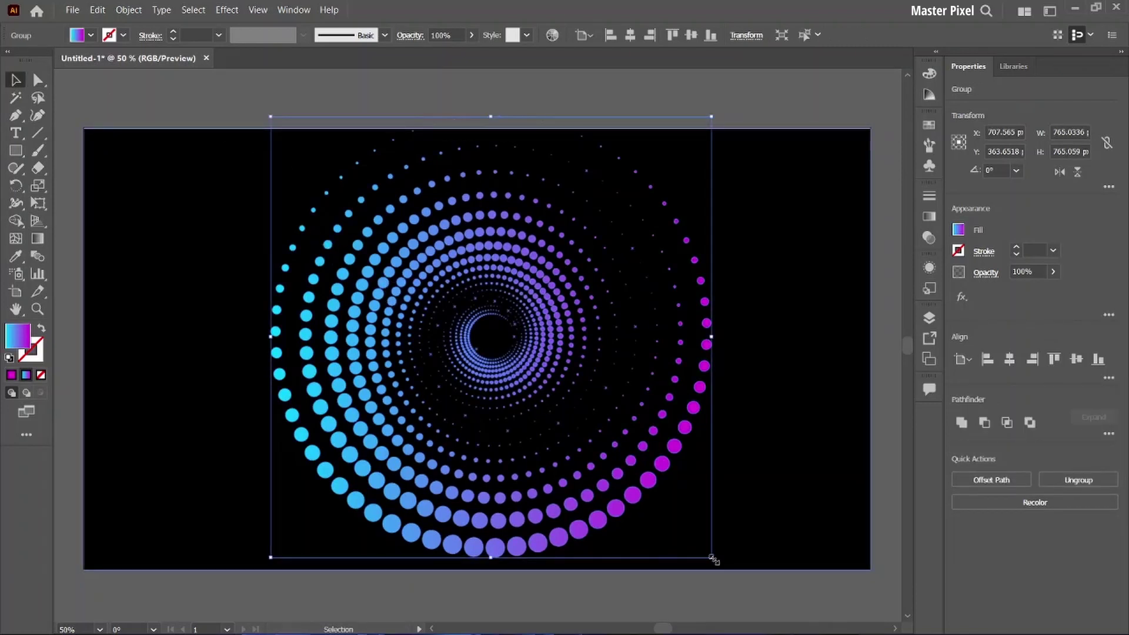
{"action": "left_click_drag", "start_coordinate": [713, 560], "coordinate": [687, 545]}
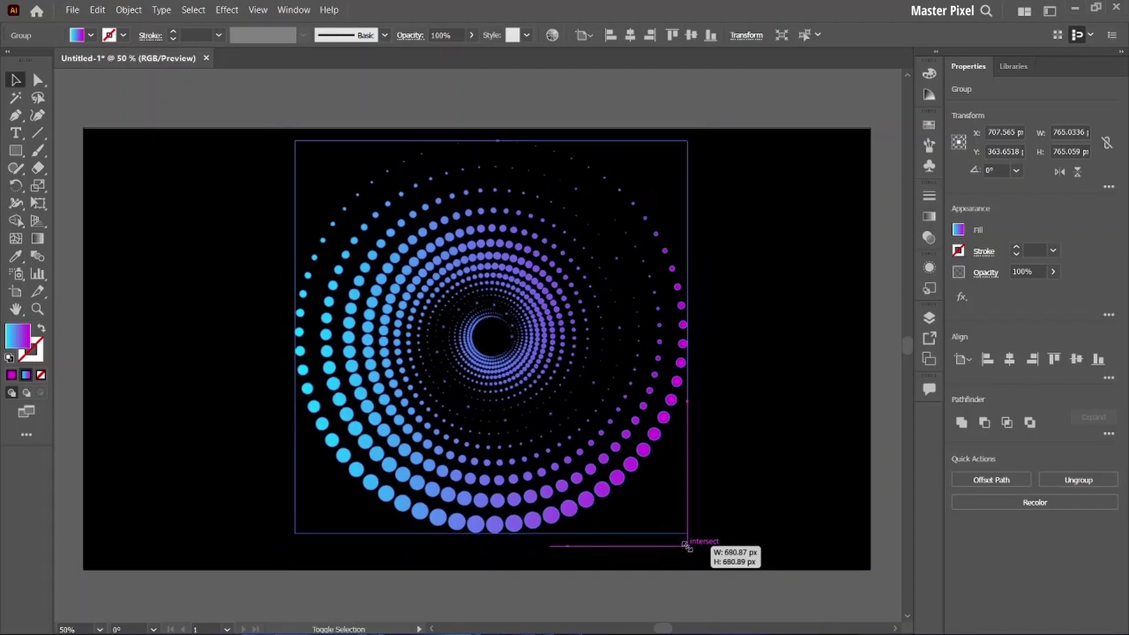
{"action": "left_click", "coordinate": [733, 444]}
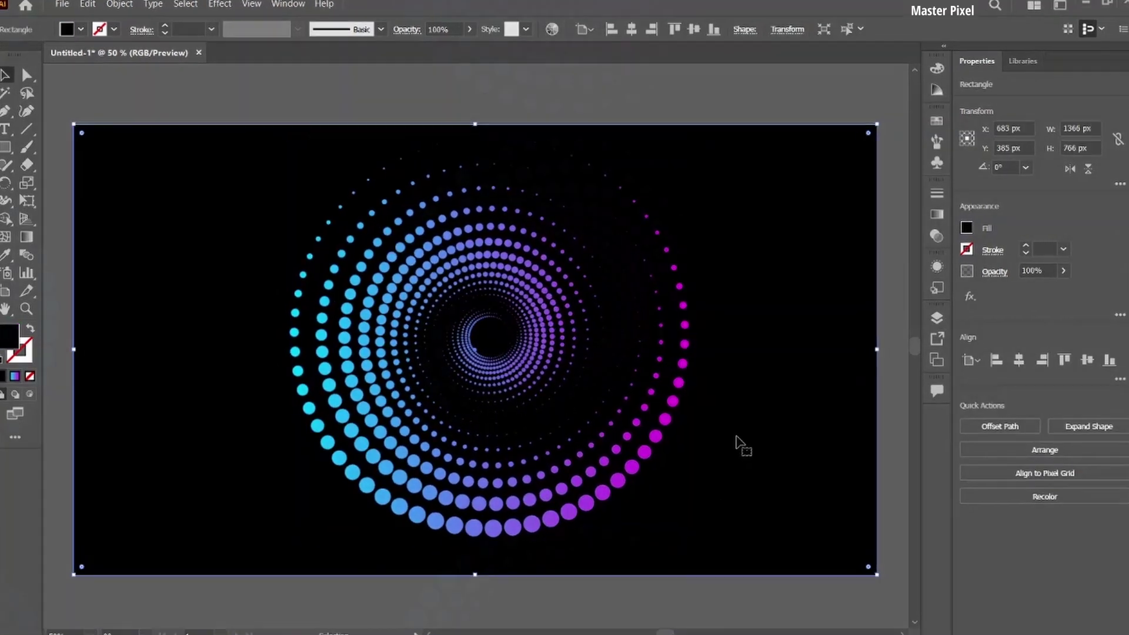